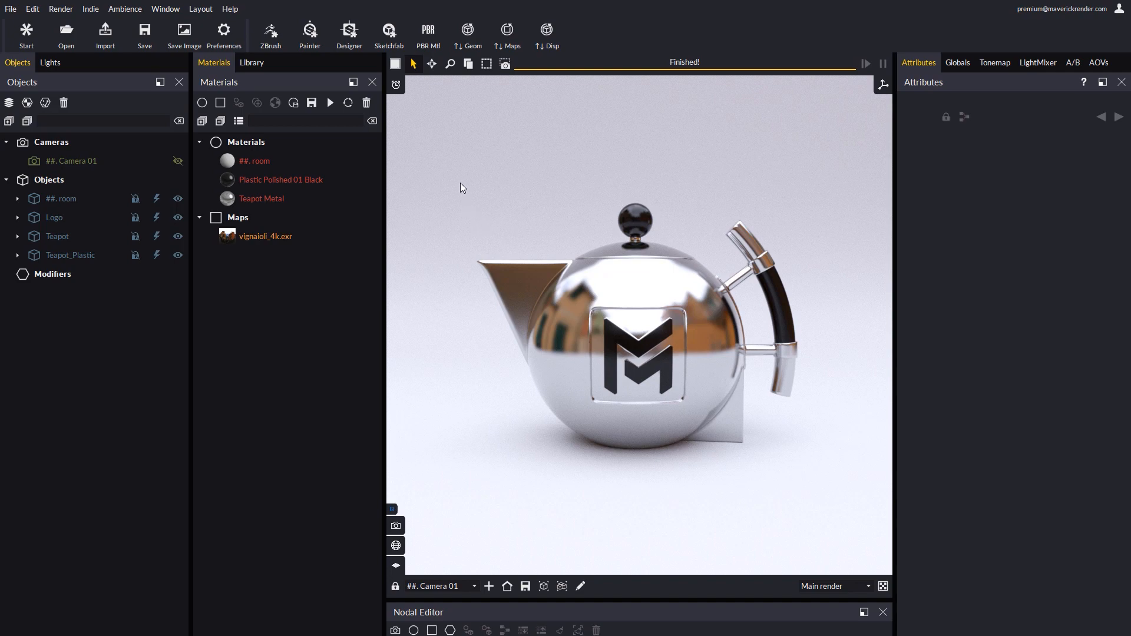
Group the Logo, Teapot and Teapot_Plastic objects into a single group
left_click_drag(614, 210, 626, 303)
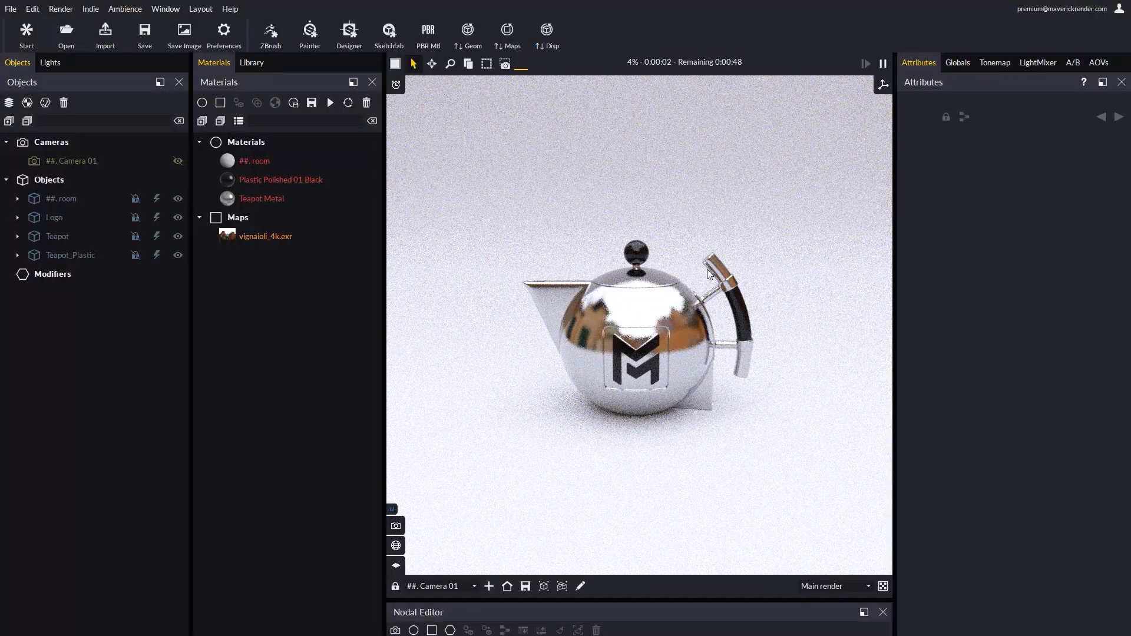
left_click(155, 215)
left_click(156, 242)
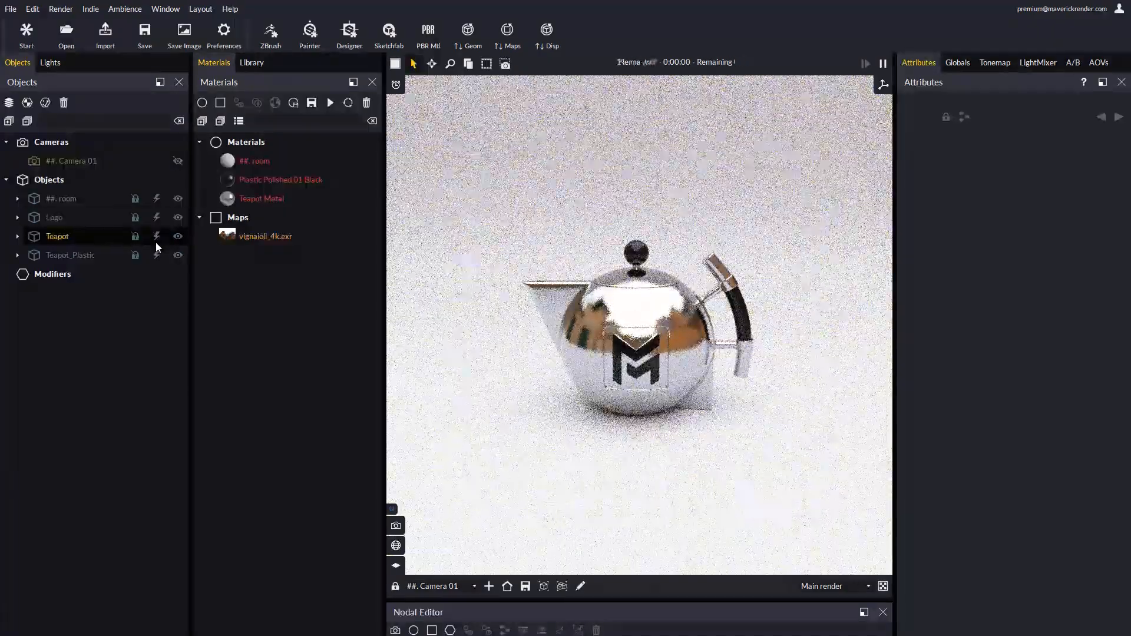
left_click(157, 257)
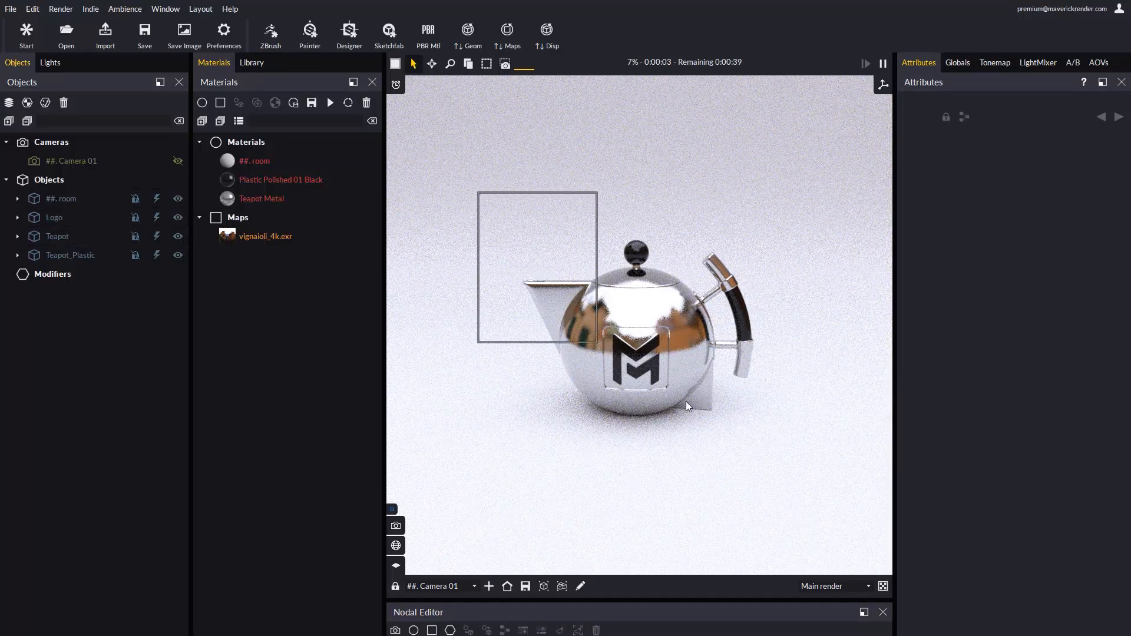
left_click_drag(686, 401, 825, 469)
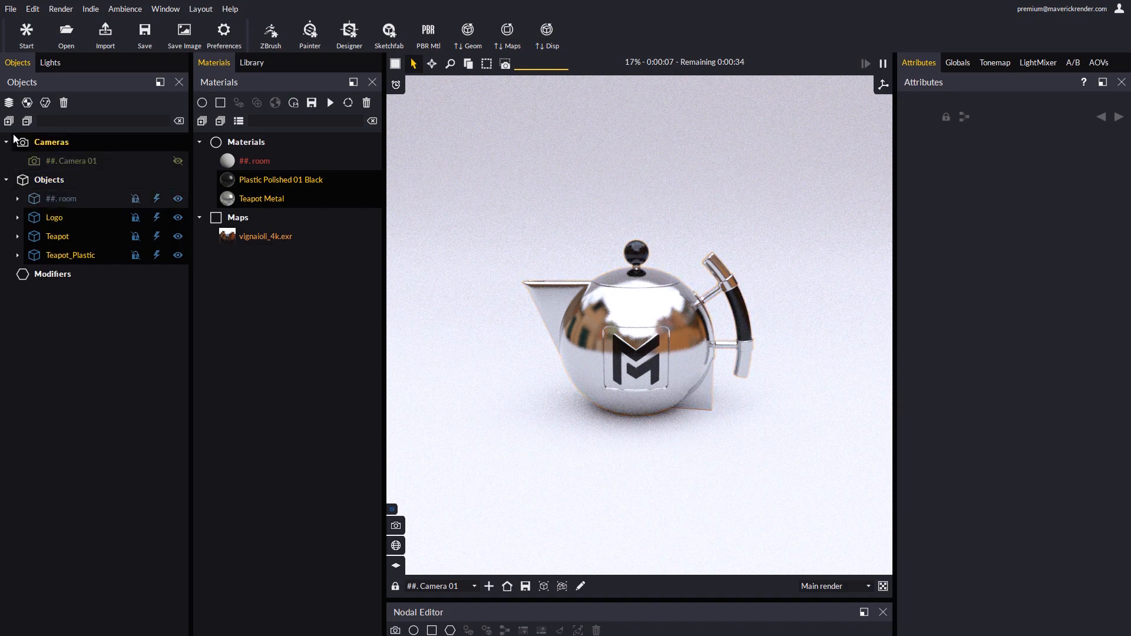
left_click(9, 103)
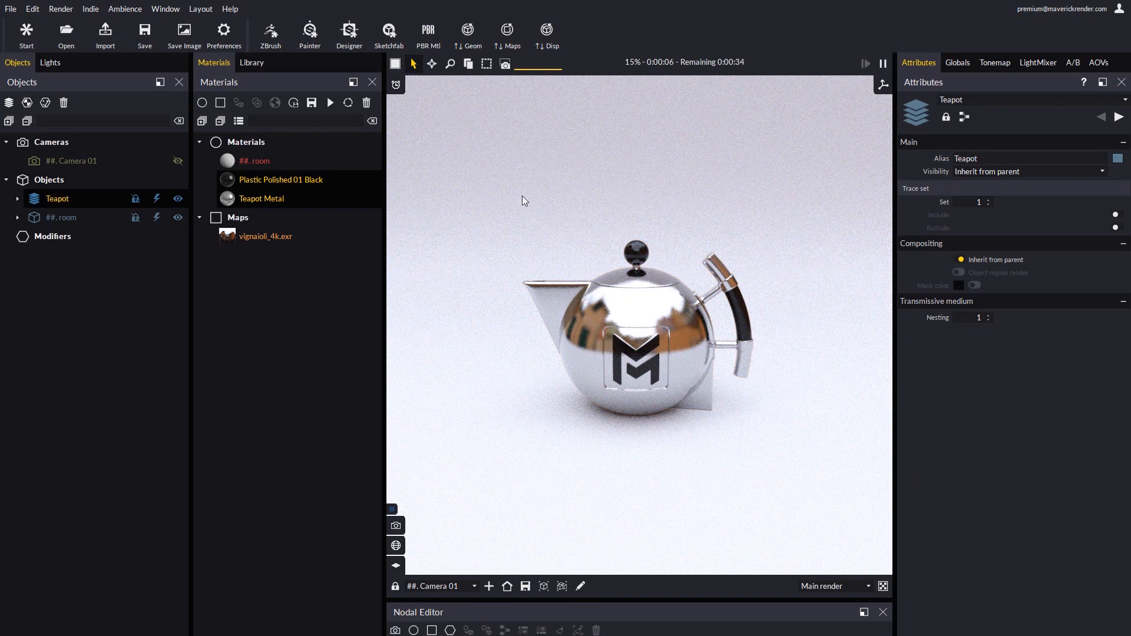
Try 90-degree rotations of the Teapot group about the Z and Y axes with the TRS tool
key("t")
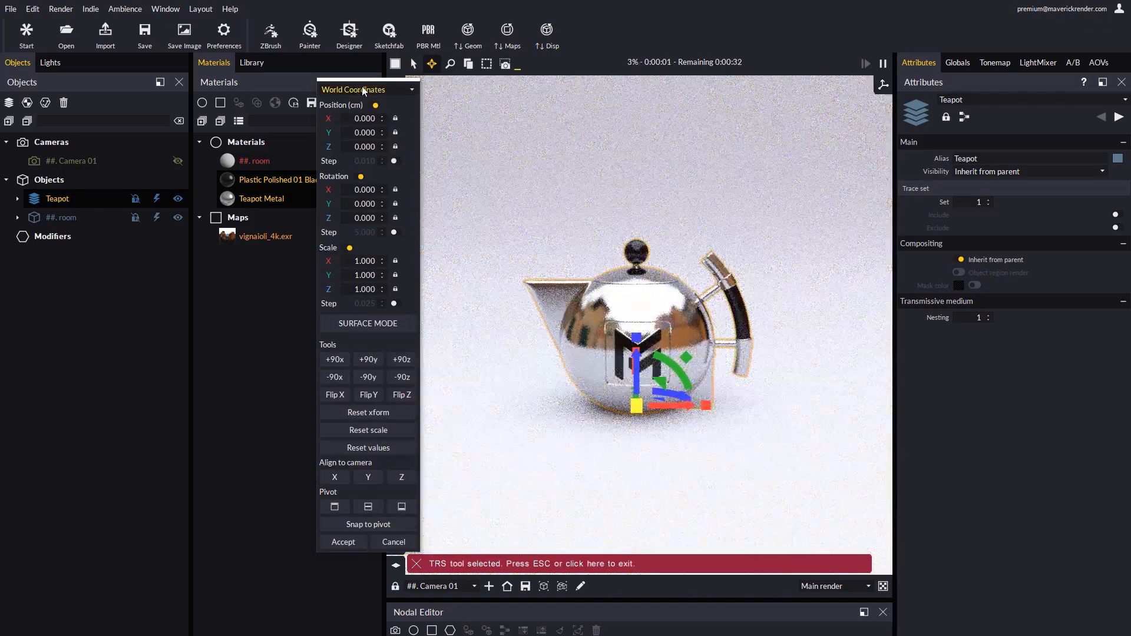
left_click_drag(546, 318, 532, 317)
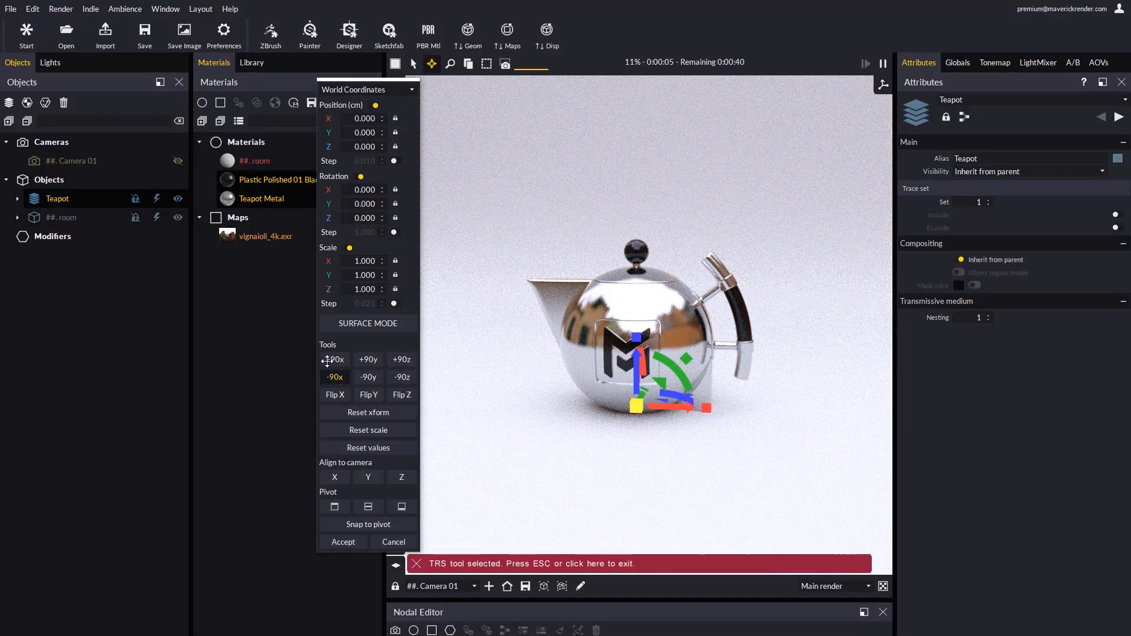
left_click_drag(533, 399, 545, 397)
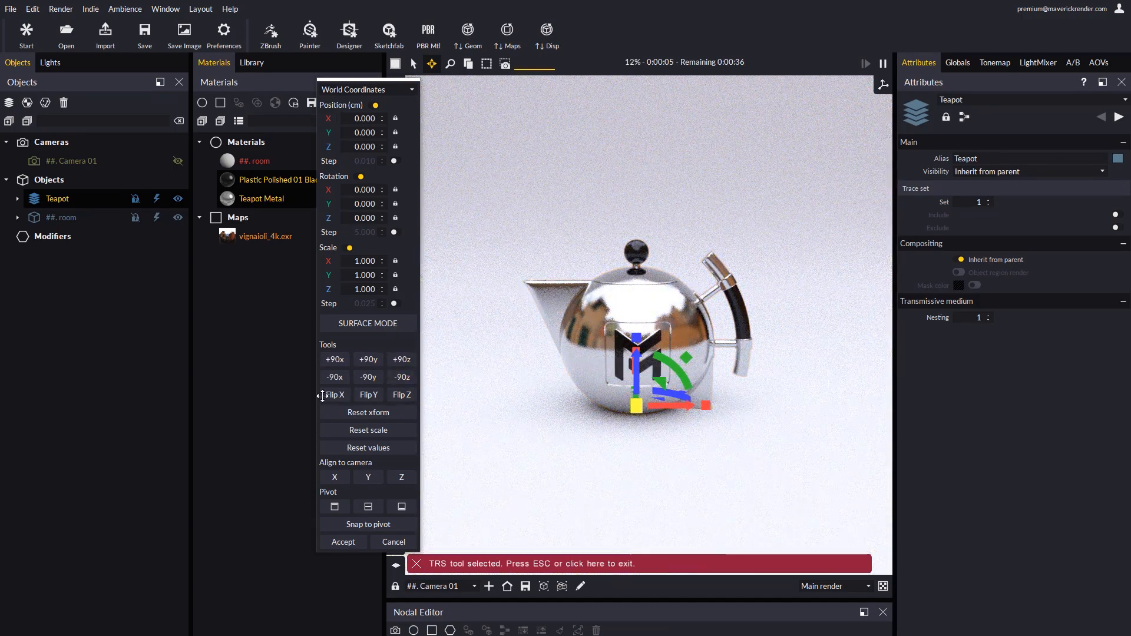
left_click(401, 359)
left_click(401, 359)
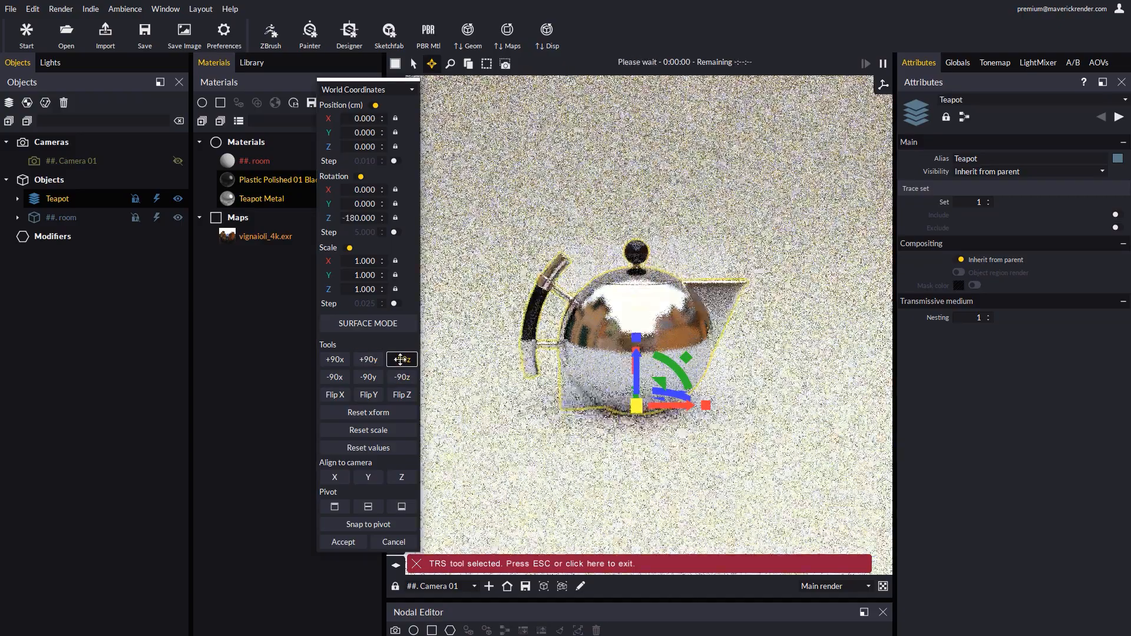
left_click(401, 359)
left_click(401, 359)
left_click(369, 359)
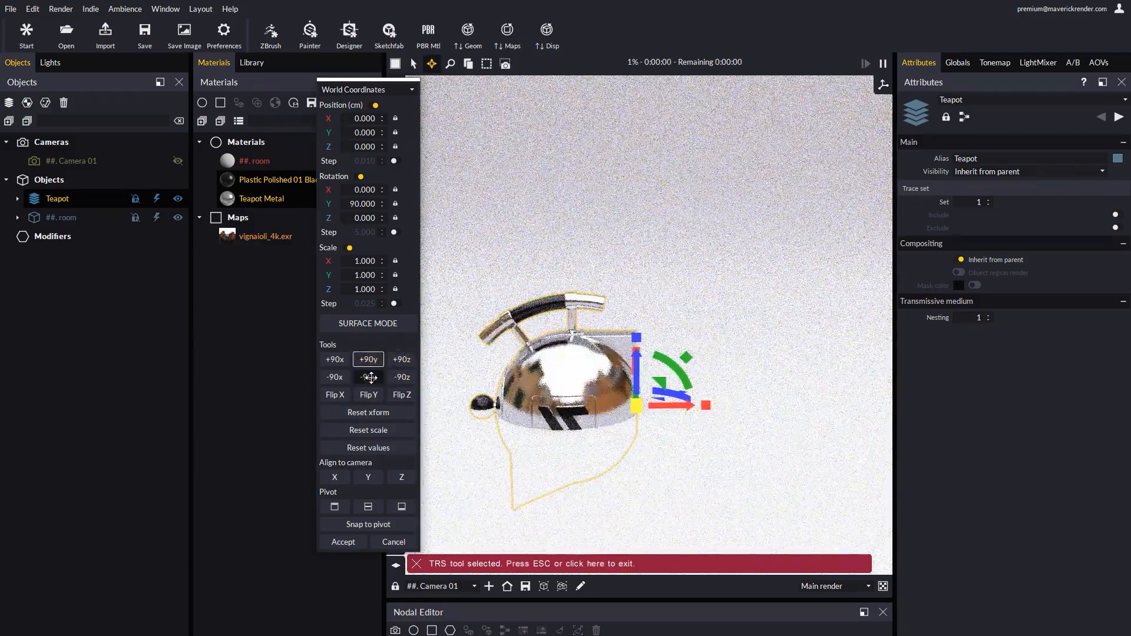
left_click(369, 377)
left_click(369, 395)
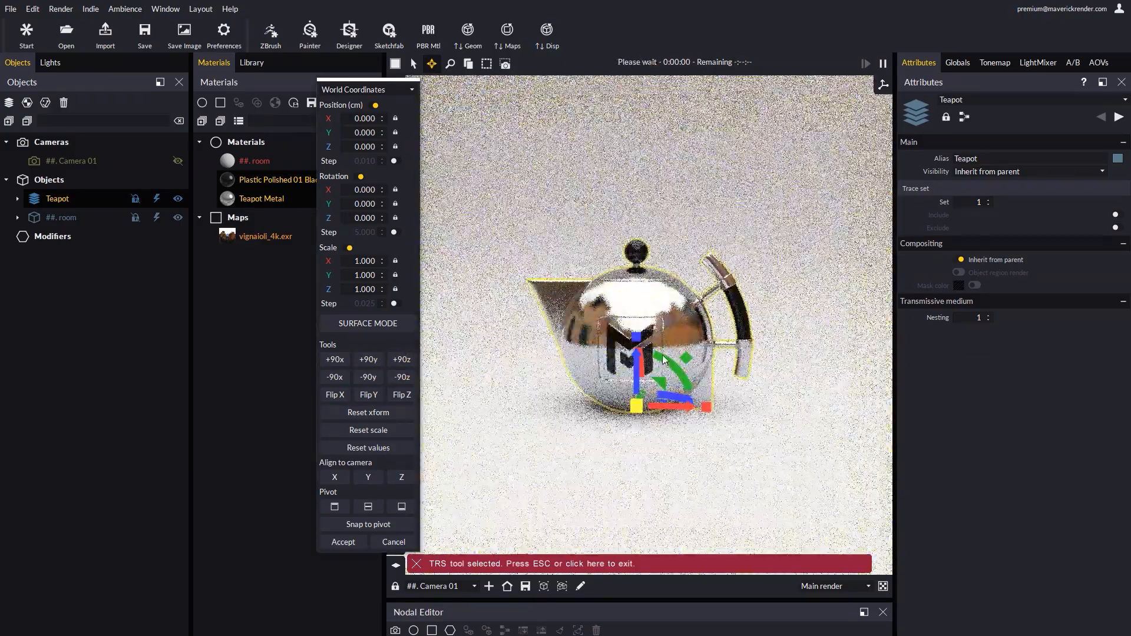
Try sliding the Teapot group across the floor in surface mode and cancel the transform
middle_click_drag(606, 456, 617, 444)
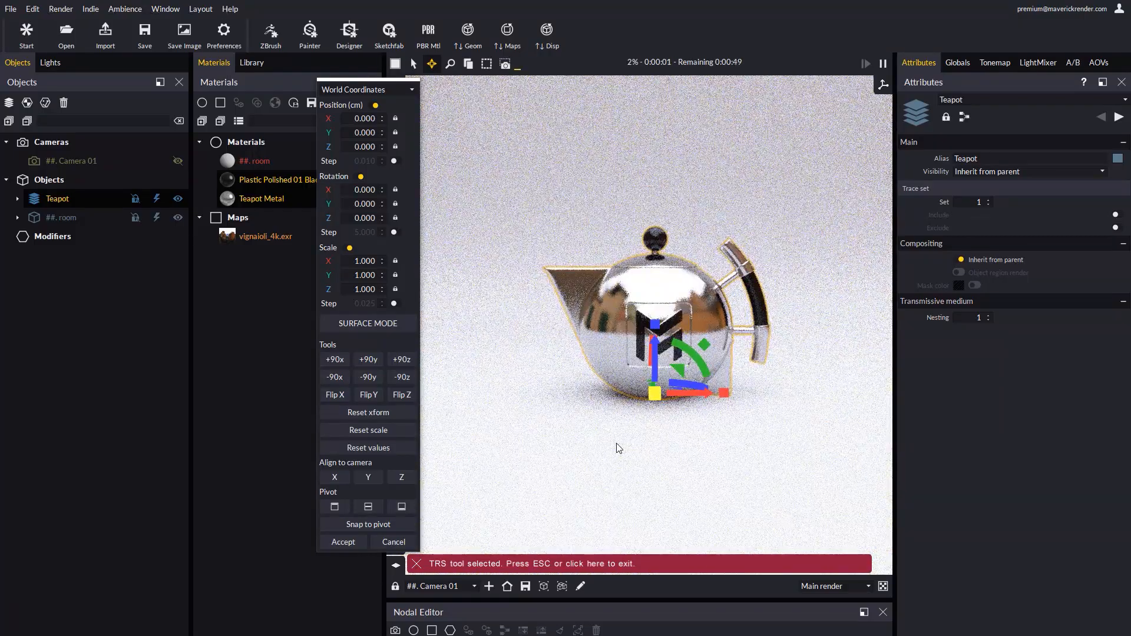
middle_click_drag(596, 366, 585, 360)
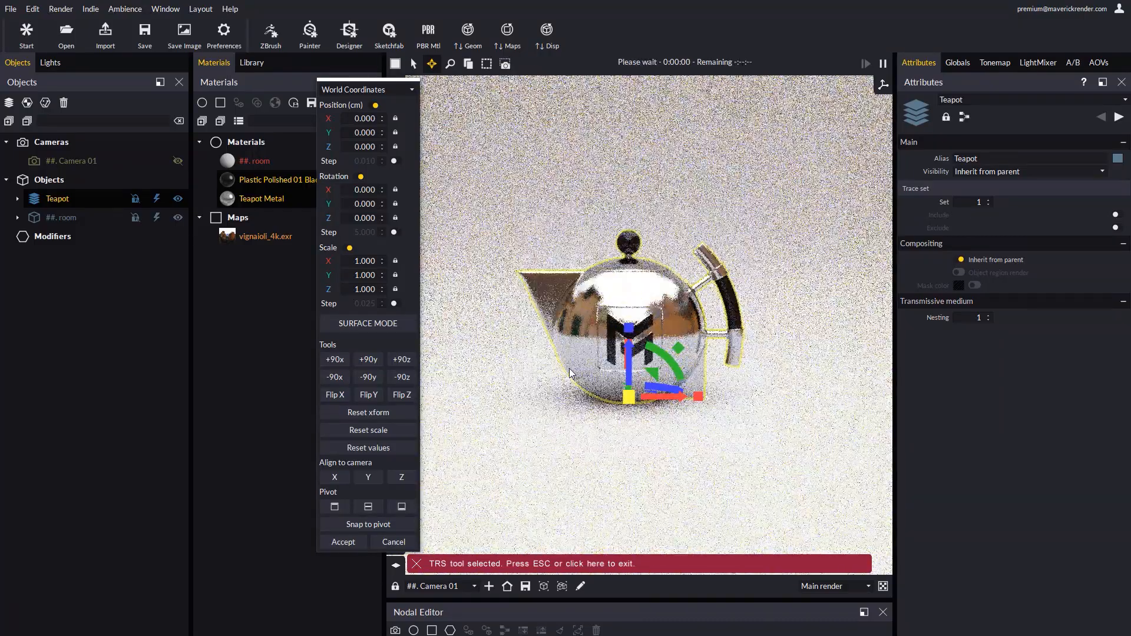
left_click(366, 324)
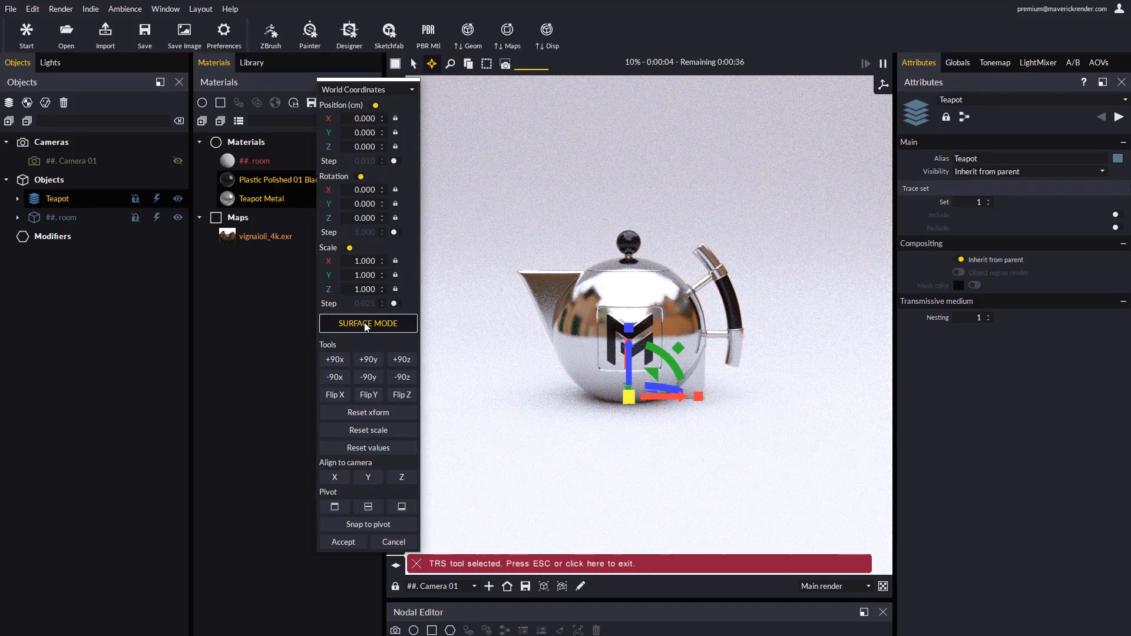
left_click_drag(566, 420, 648, 395)
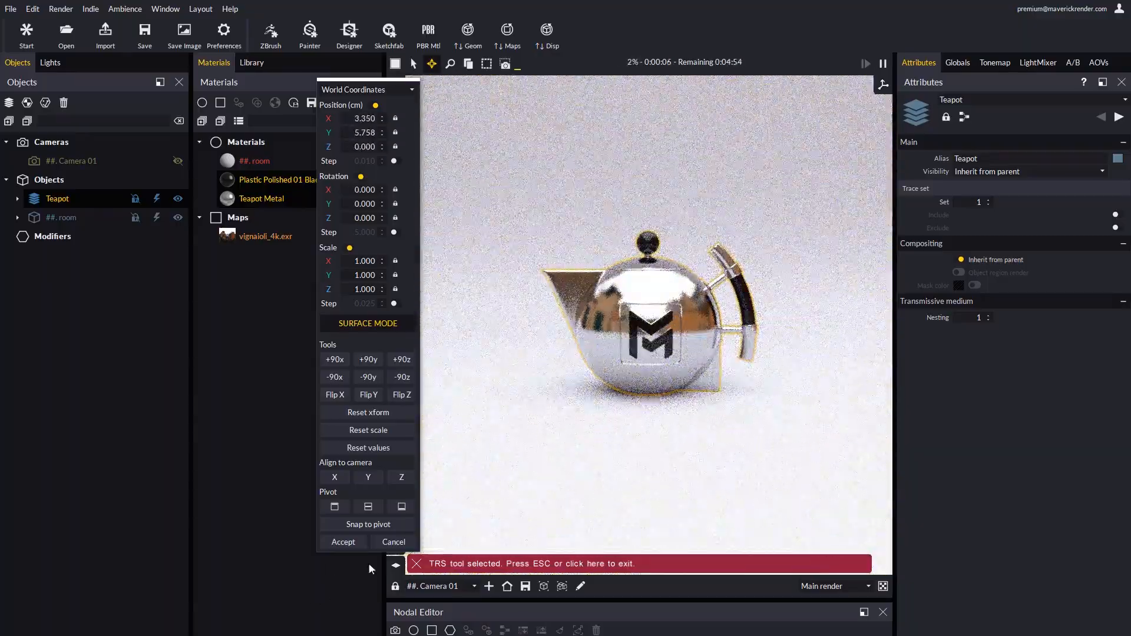
left_click(390, 545)
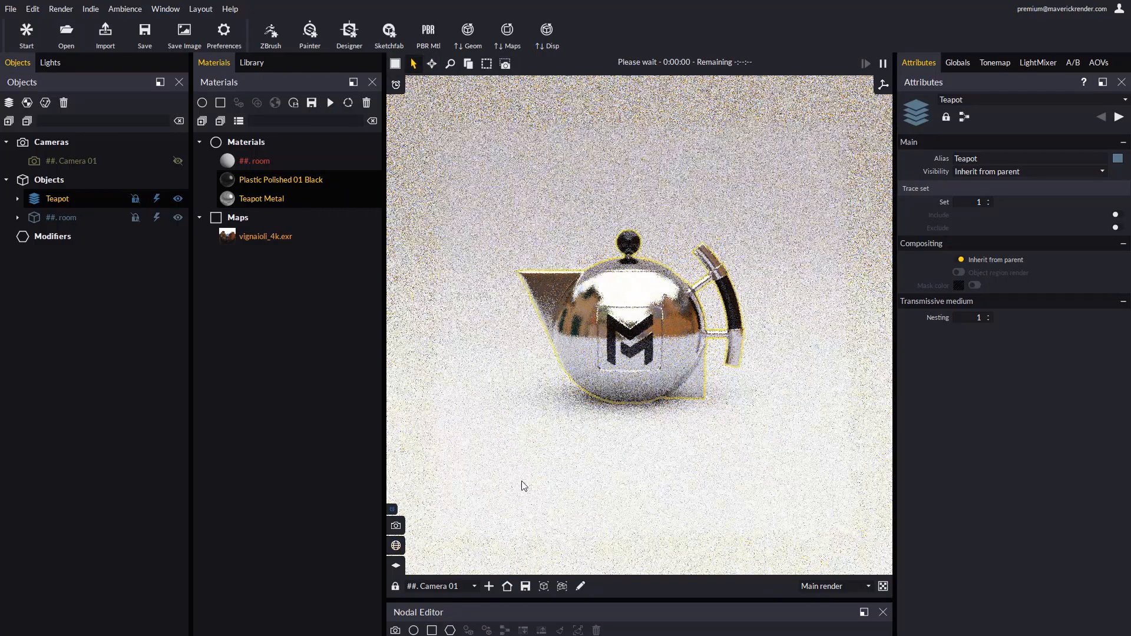
Add a cylinder primitive to the floor and place the Teapot group on top of it in surface mode, at Z 40 cm
left_click(248, 68)
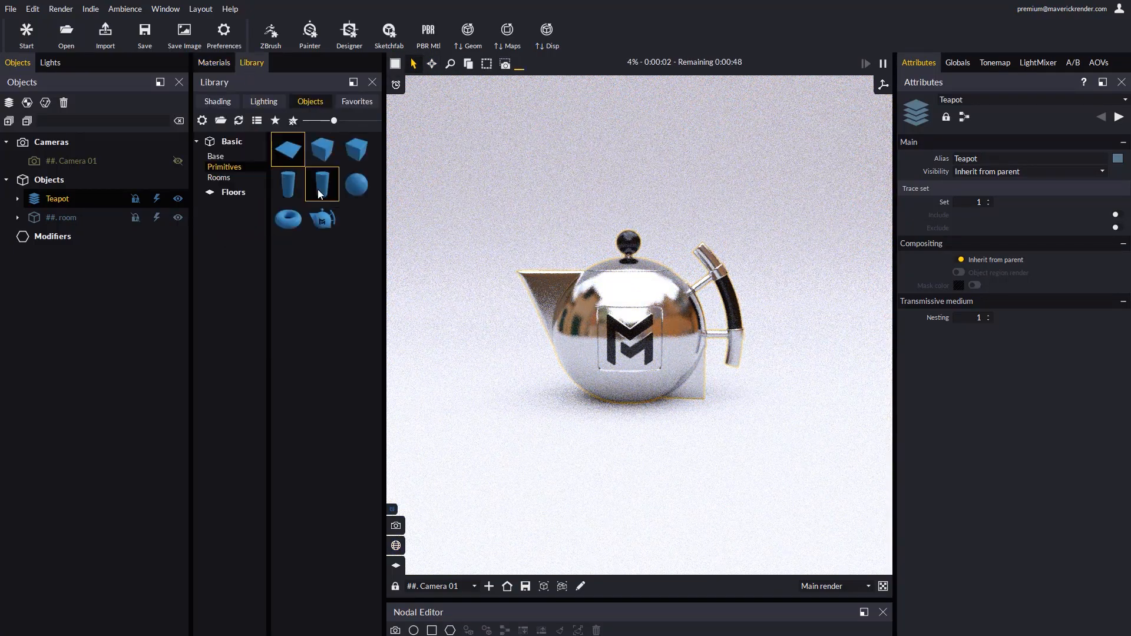
left_click_drag(291, 183, 664, 454)
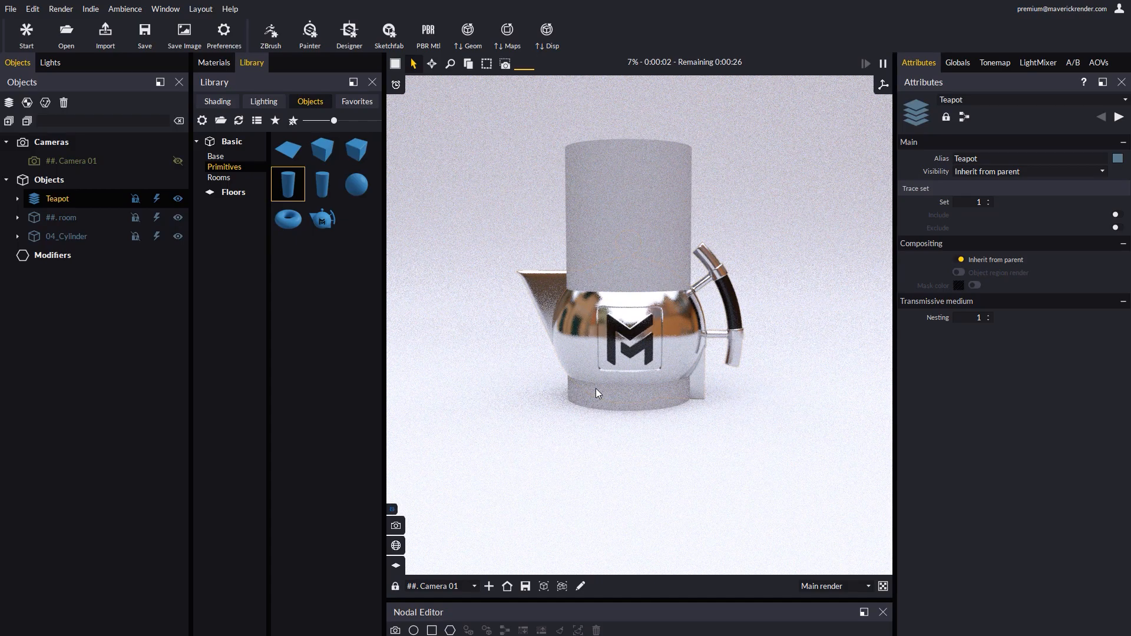
key("t")
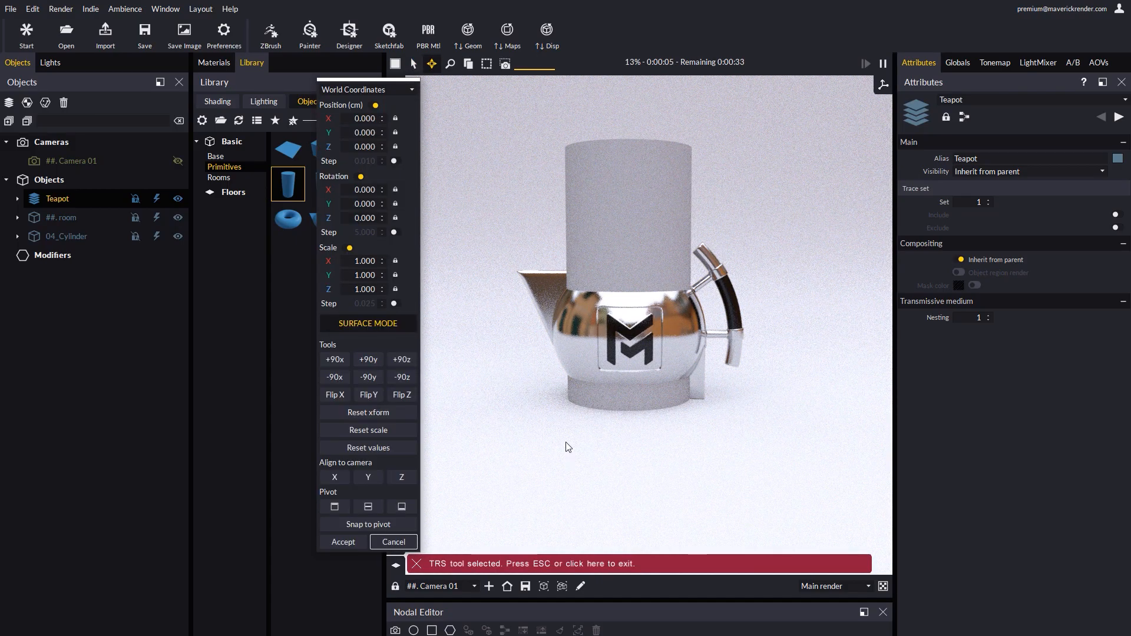
left_click_drag(525, 431, 641, 168)
middle_click_drag(647, 338, 625, 411)
scroll(619, 411, "down", 3)
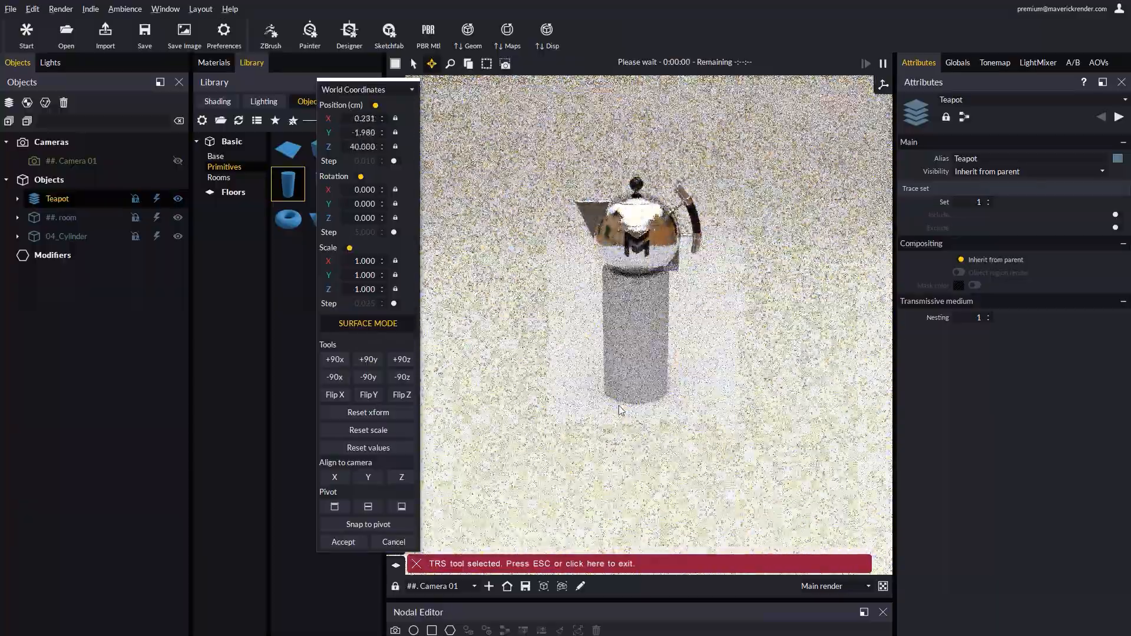
left_click_drag(619, 411, 639, 274)
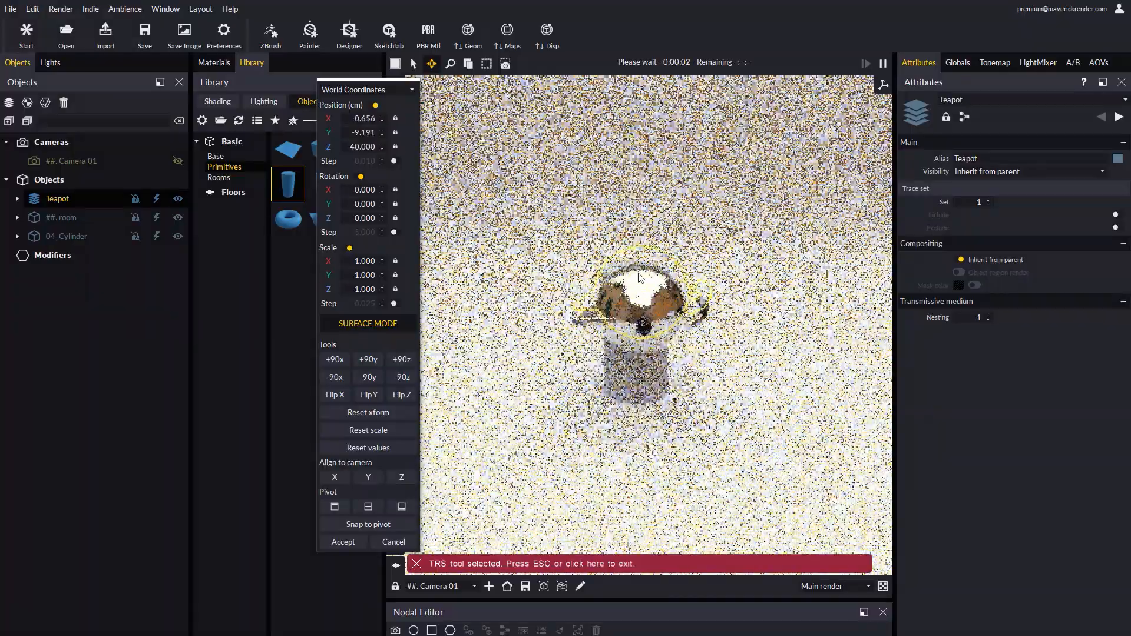
key("Escape")
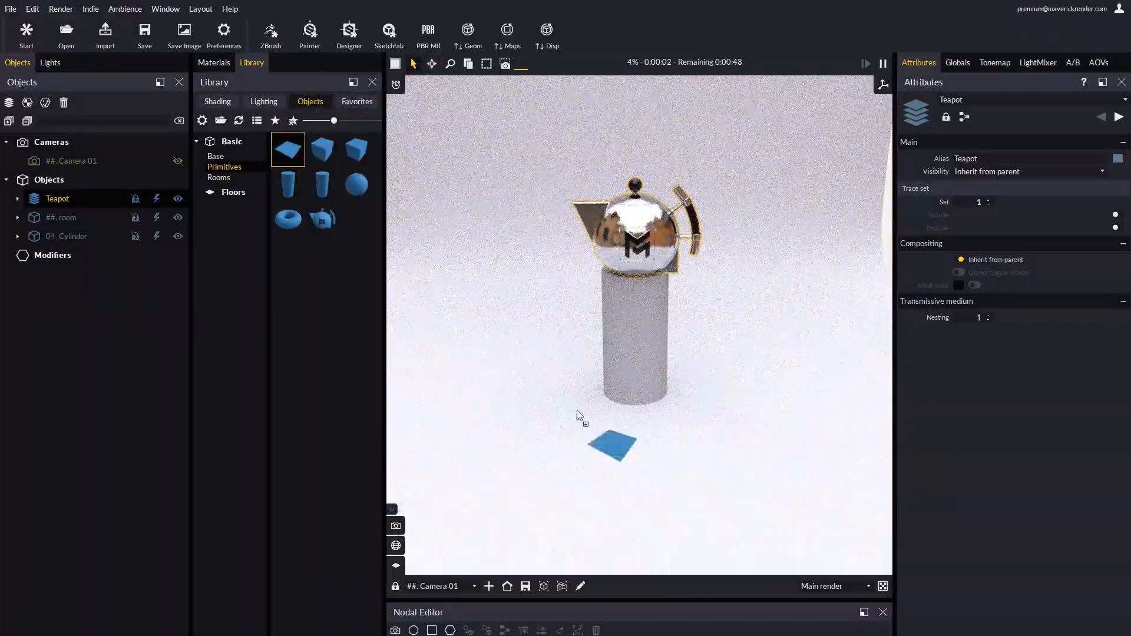
Add a plane primitive to the floor beneath the cylinder and select it
left_click_drag(577, 414, 589, 424)
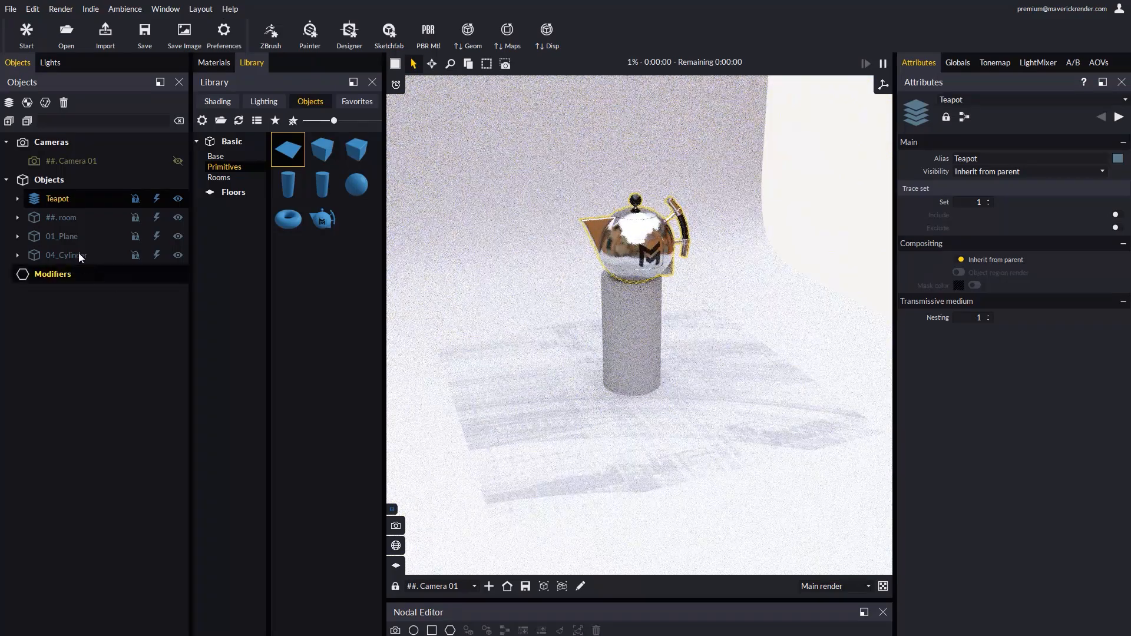
left_click(61, 237)
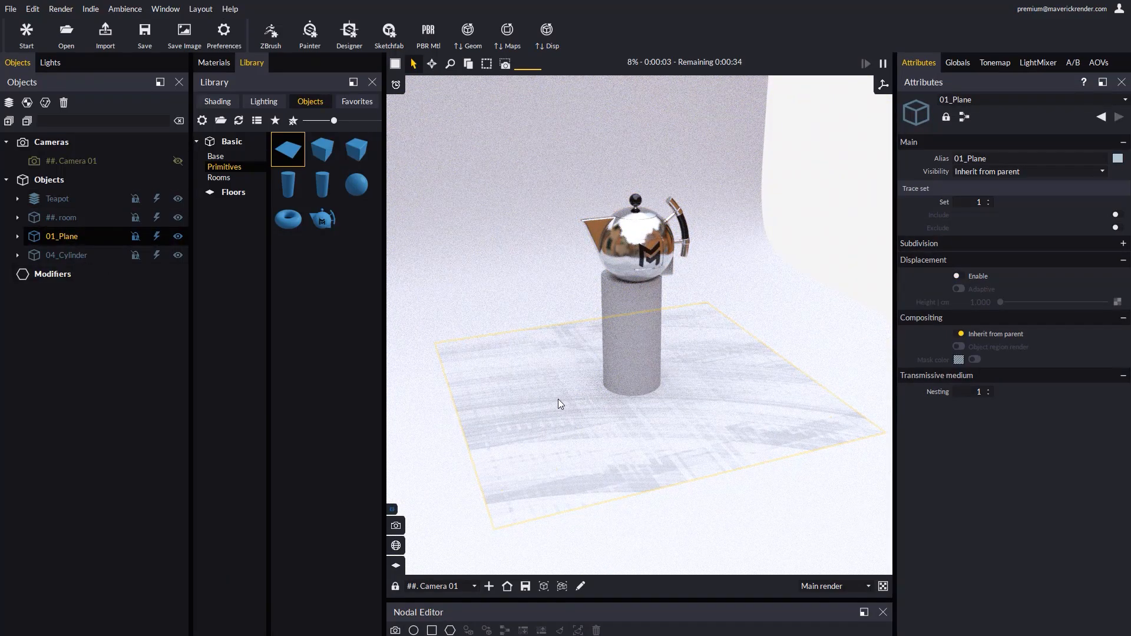
Try rotating the plane -90 degrees about X and sliding it along the floor in surface mode, cancelling the transform
key("e")
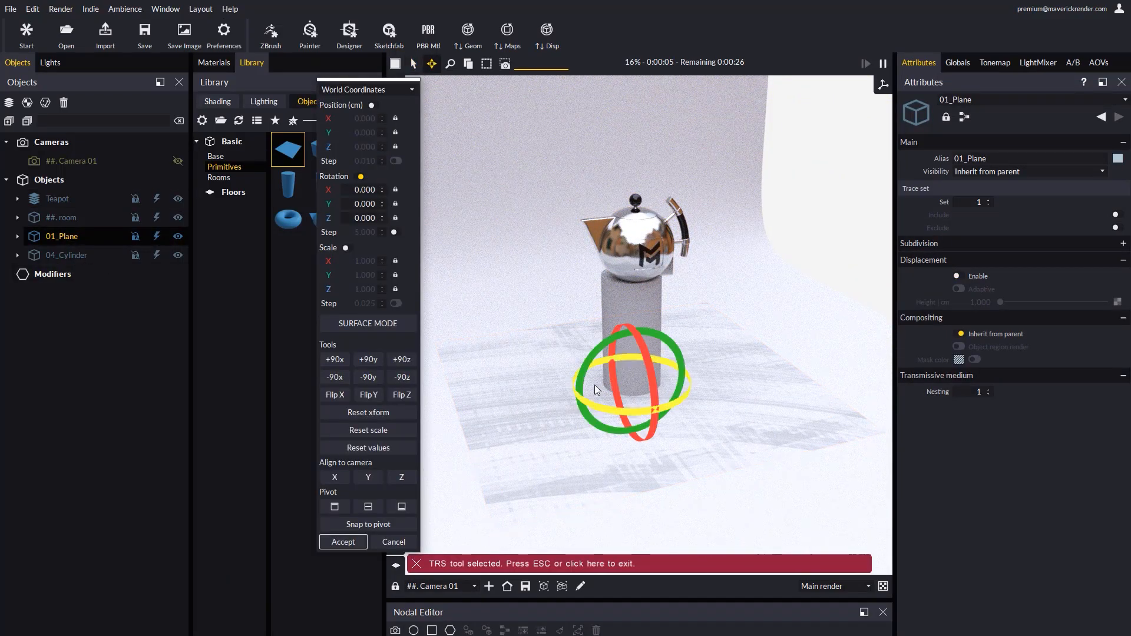
left_click_drag(594, 424, 627, 332, "alt")
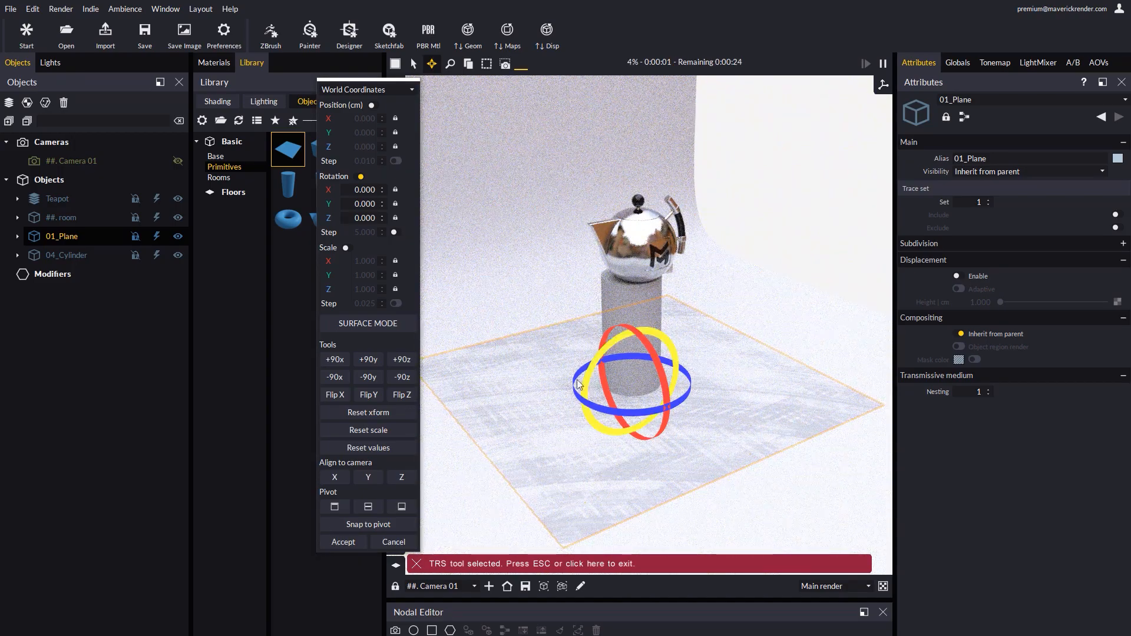
left_click(335, 377)
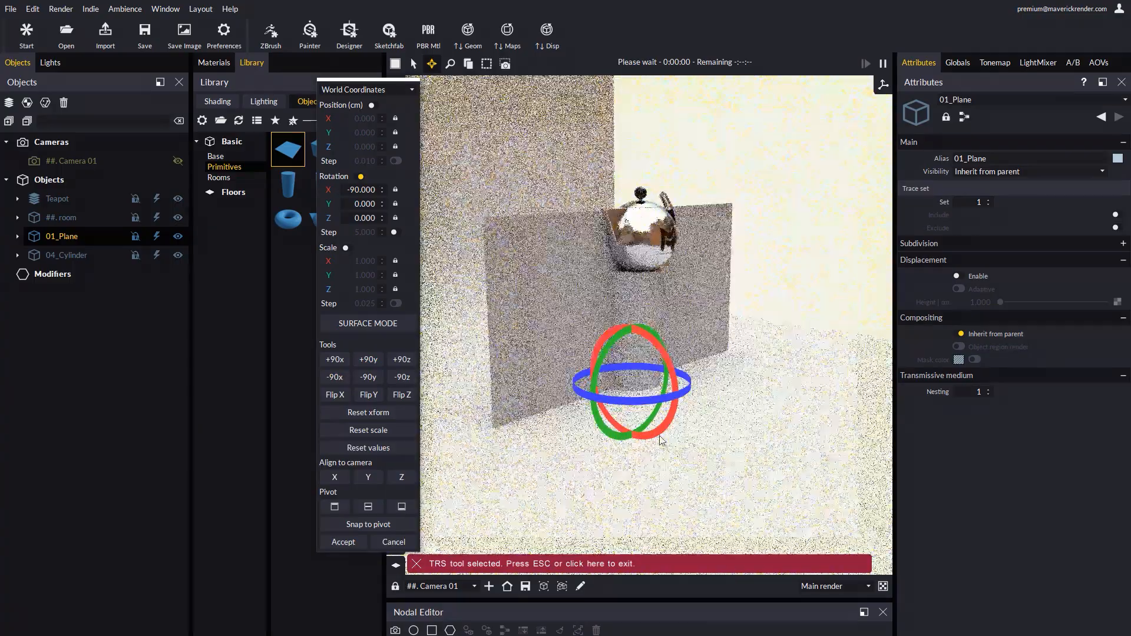
left_click(365, 331)
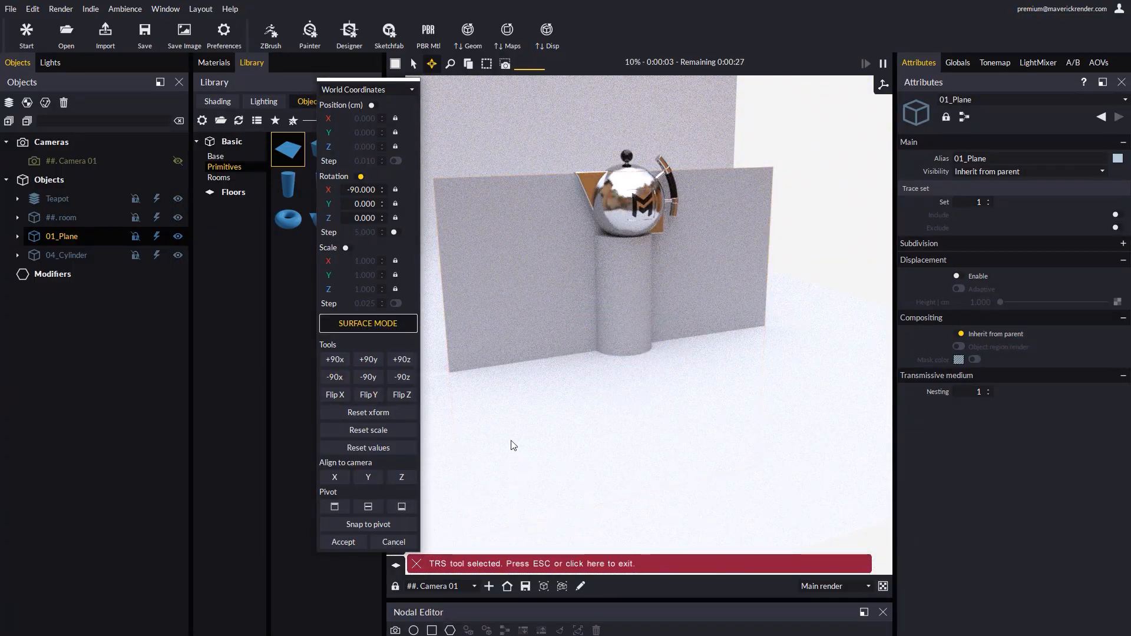
left_click_drag(512, 441, 630, 398)
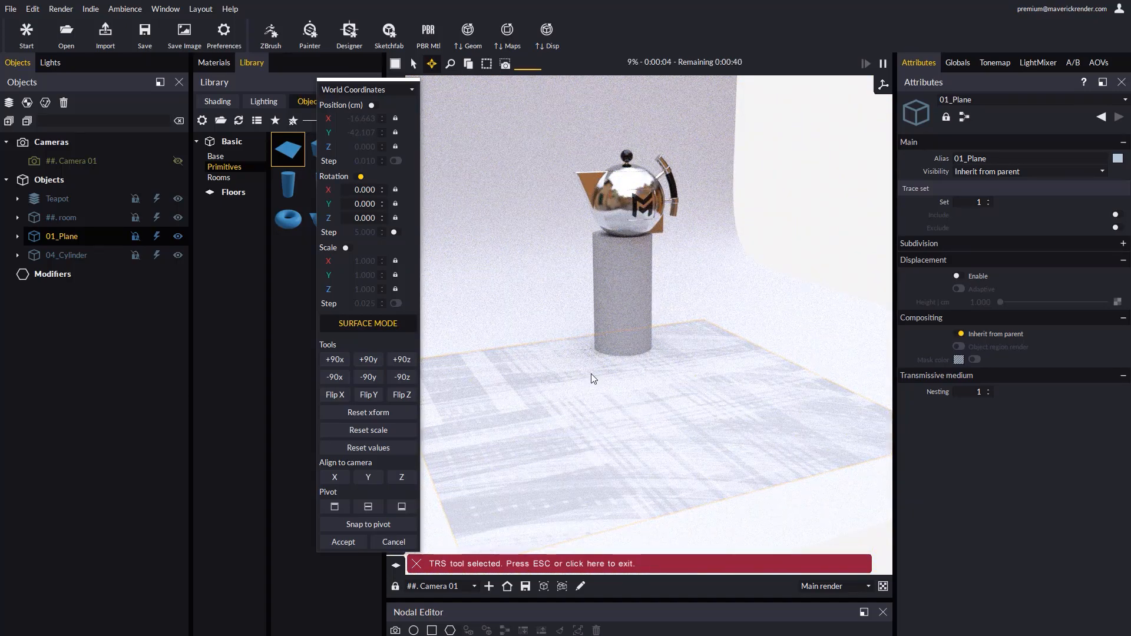
left_click_drag(615, 416, 648, 387)
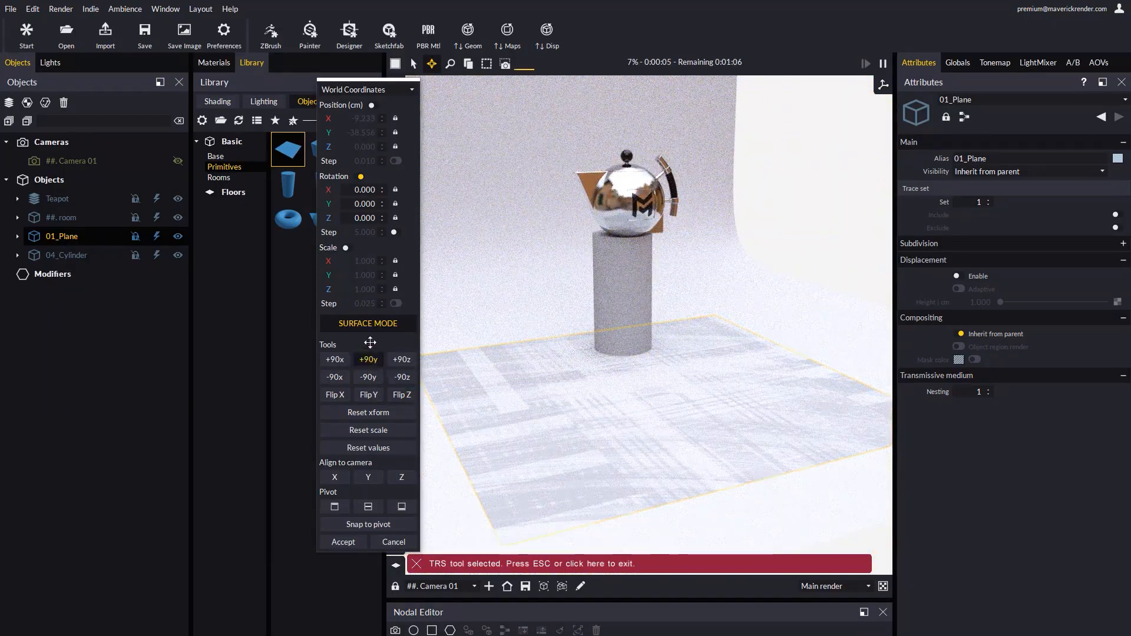
left_click(391, 542)
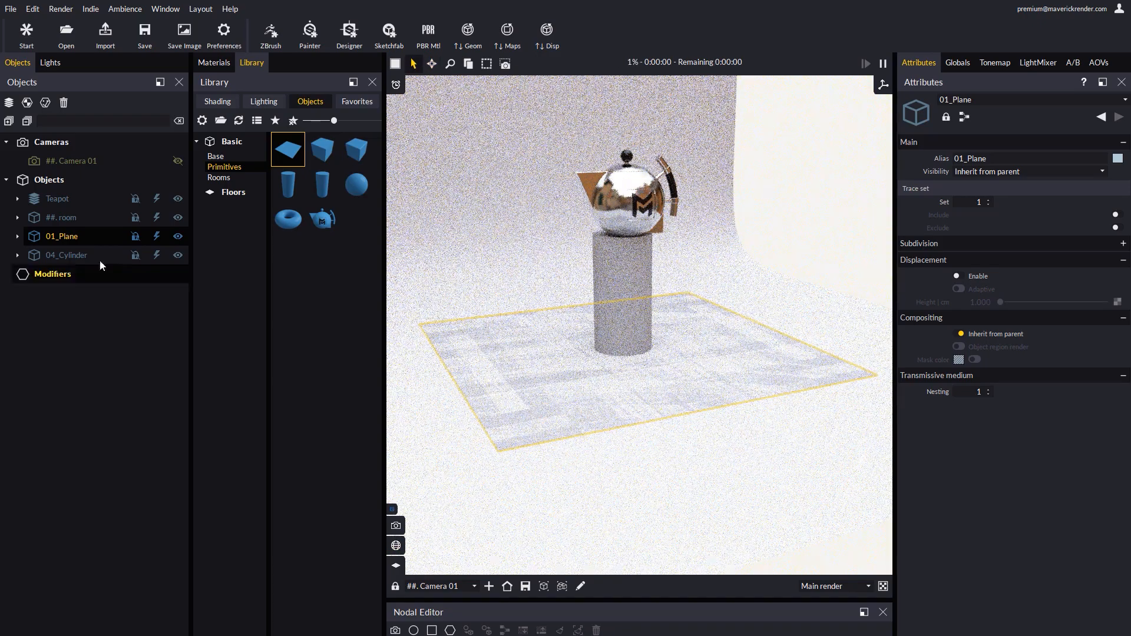
Rotate the plane -90 degrees about X and reset its xform to keep the upright orientation as its base
key("r")
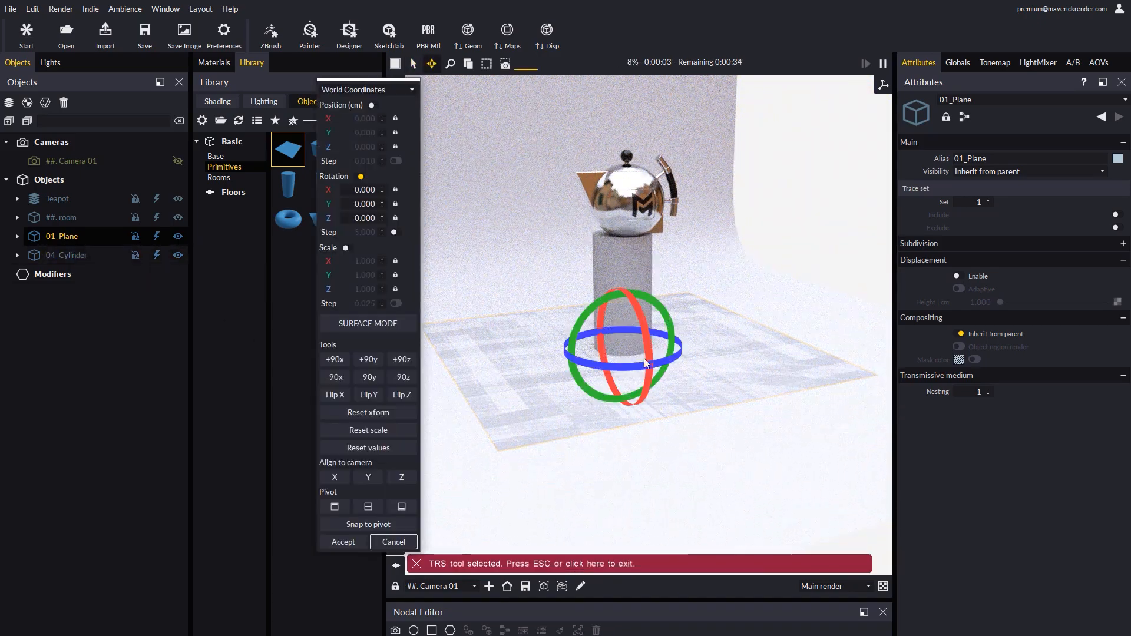
left_click(335, 378)
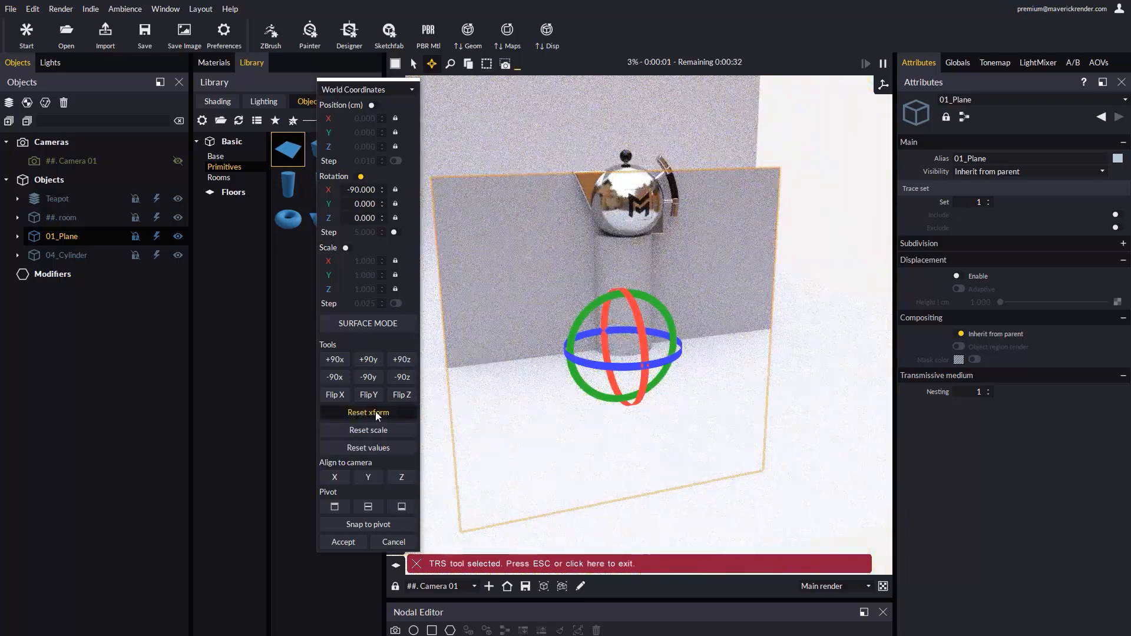
left_click(369, 413)
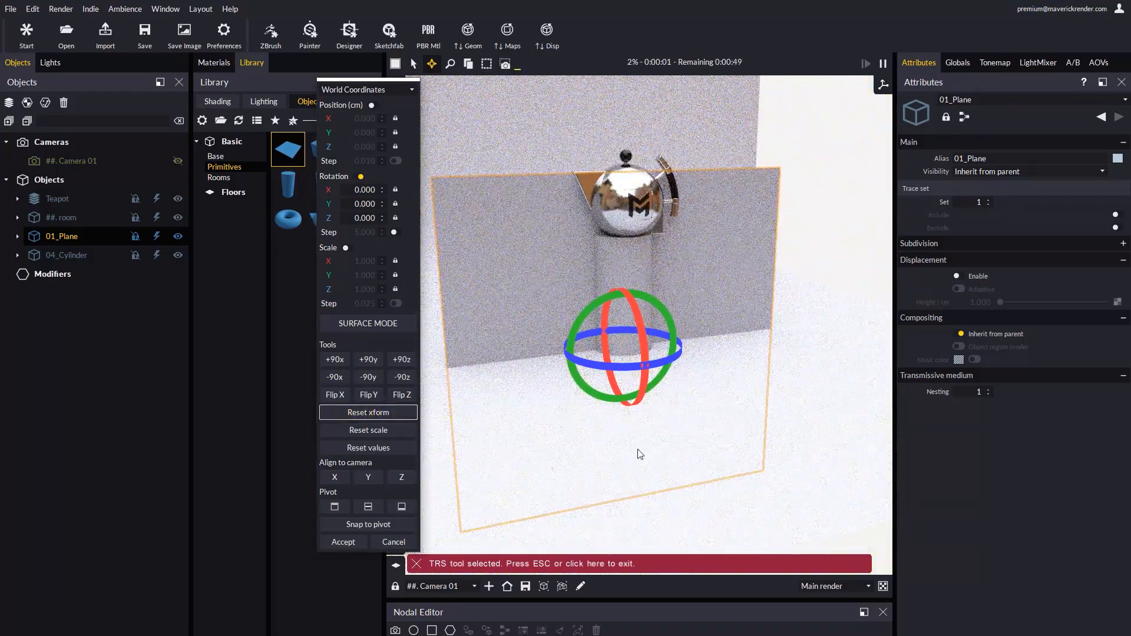
left_click_drag(637, 451, 637, 451)
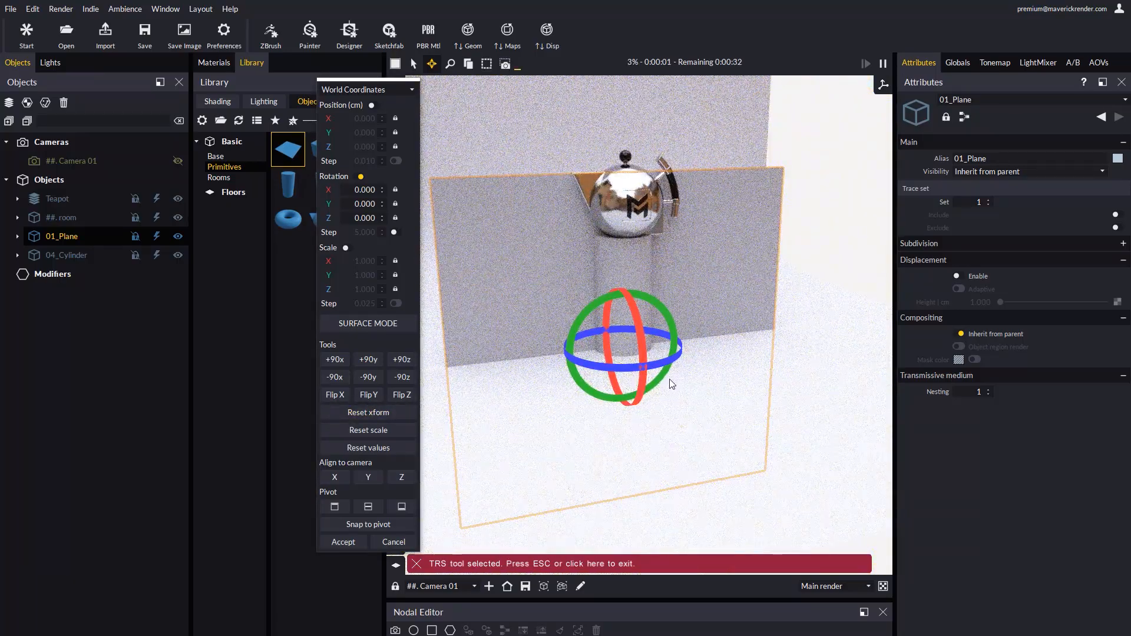
Try sliding the upright plane across the floor in surface mode
left_click_drag(671, 384, 467, 448)
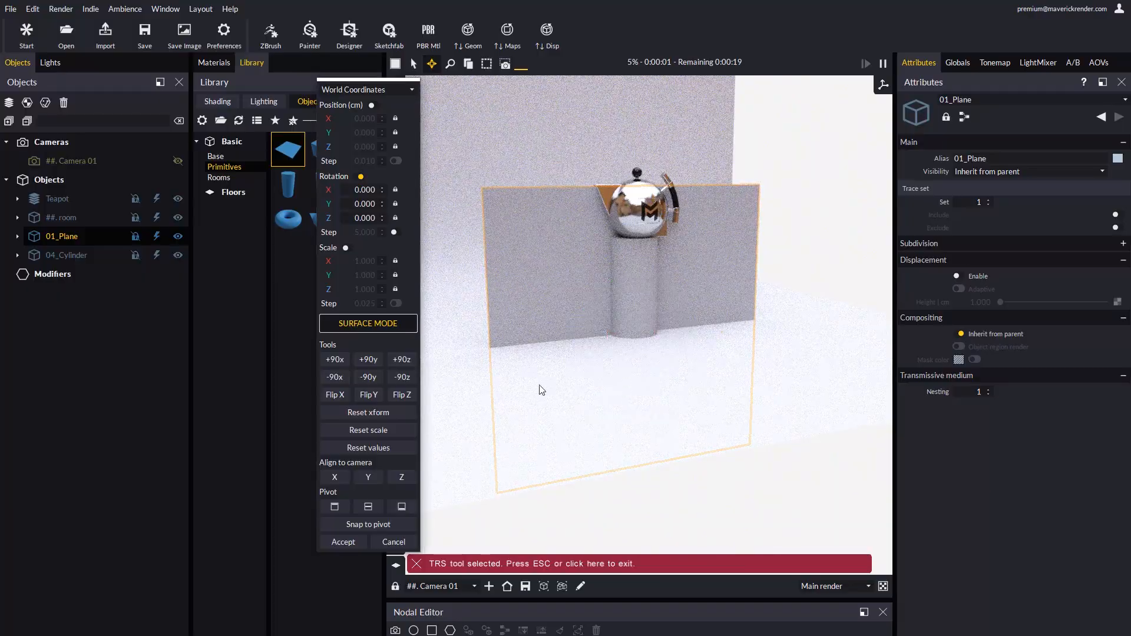
left_click_drag(543, 389, 569, 415)
middle_click_drag(569, 412, 597, 386)
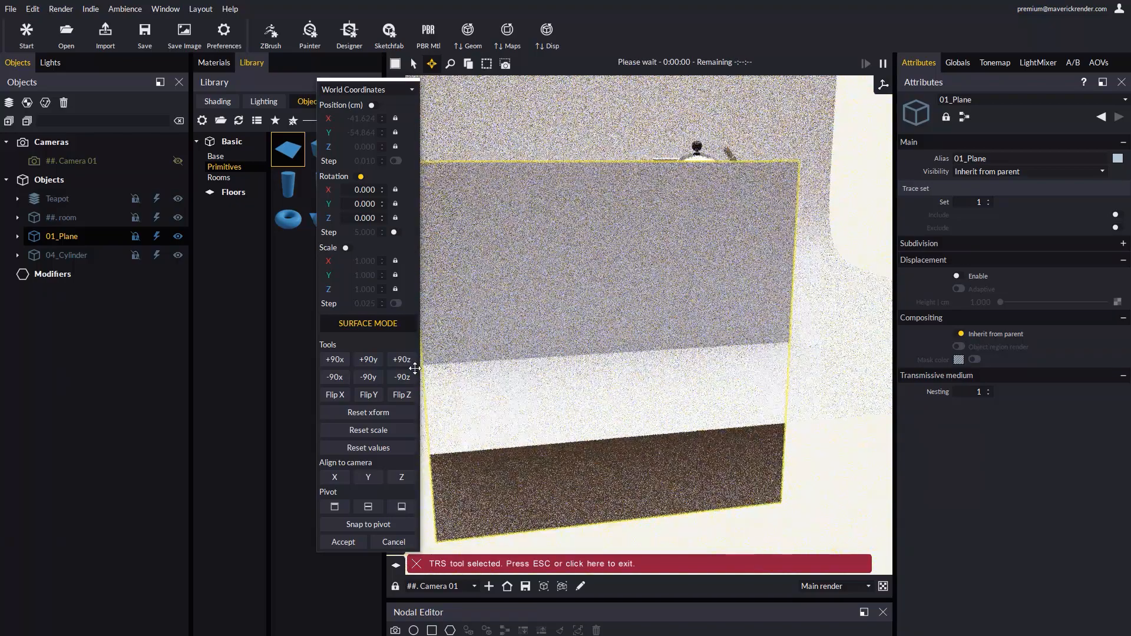
Set the plane's pivot to its bottom edge and slide the plane across the floor near the cylinder in surface mode
left_click(381, 328)
left_click_drag(598, 394, 584, 417)
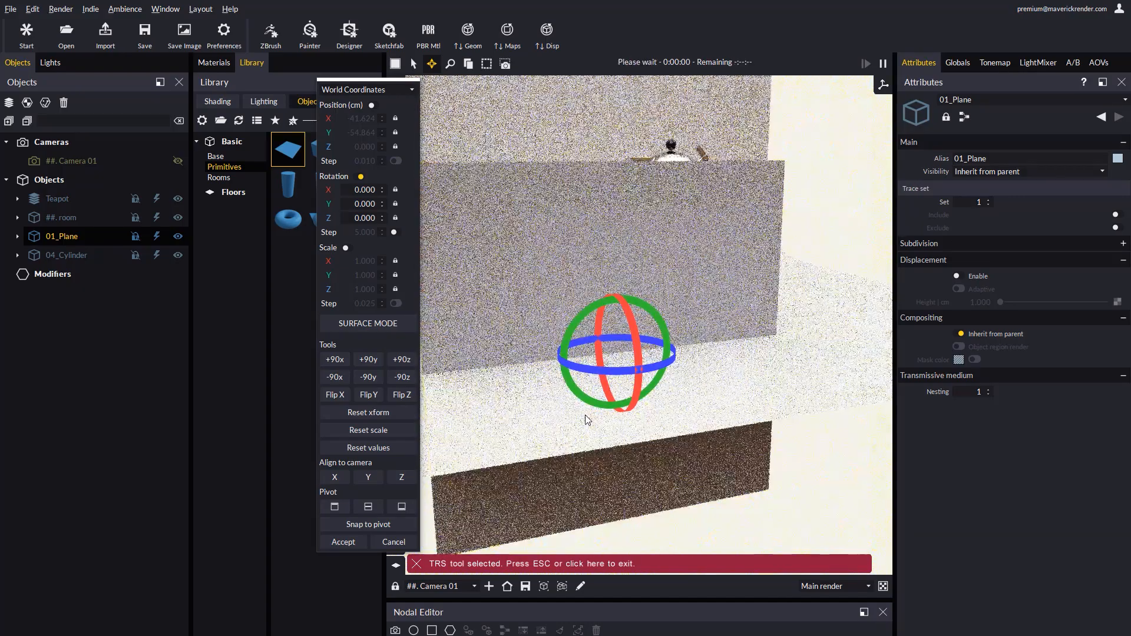
left_click(405, 507)
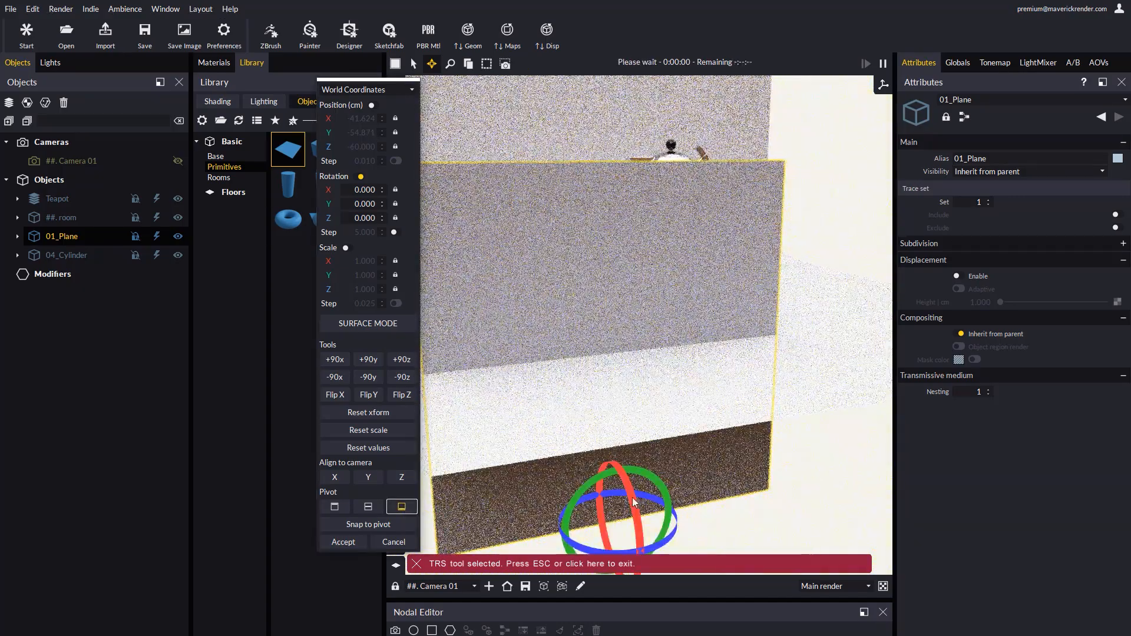
left_click_drag(633, 484, 652, 444)
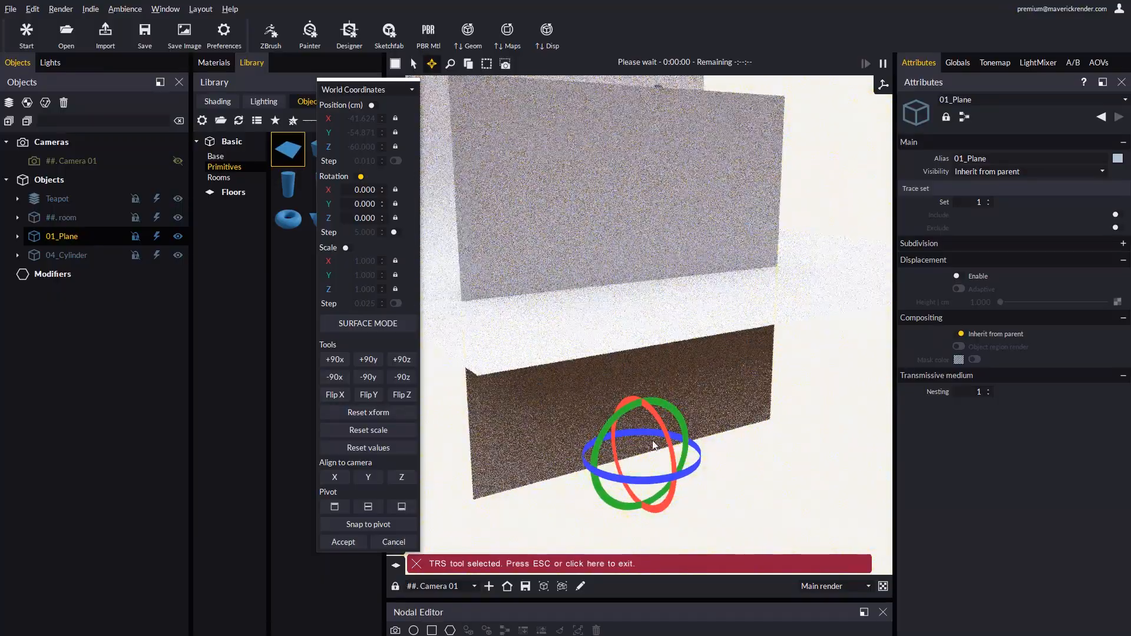
left_click_drag(626, 311, 617, 383)
left_click(387, 320)
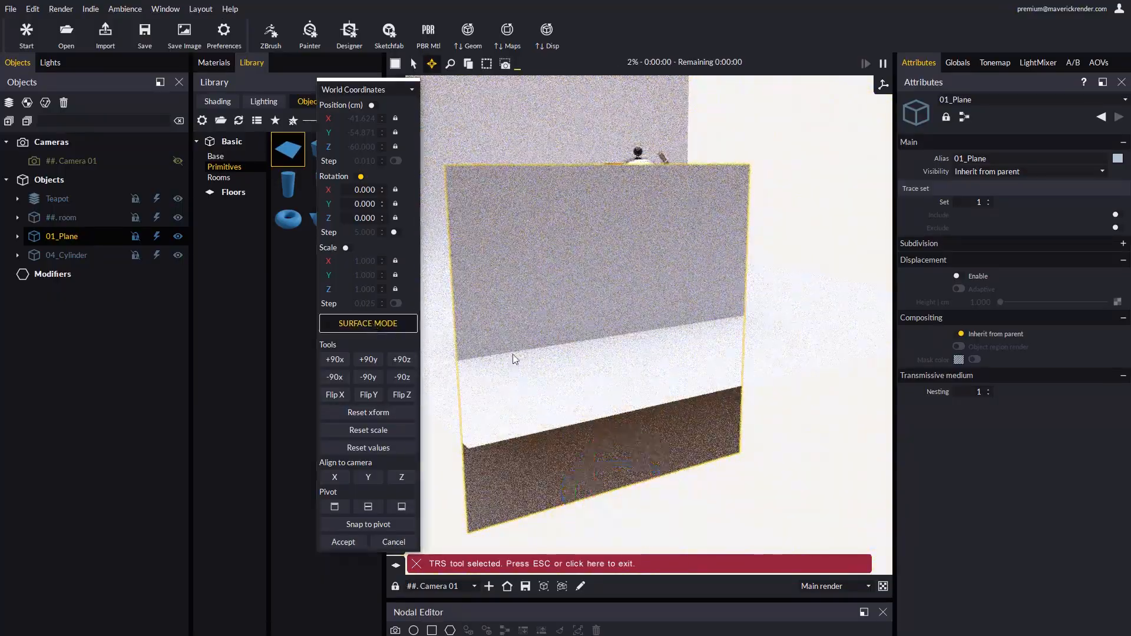
left_click_drag(518, 373, 563, 368)
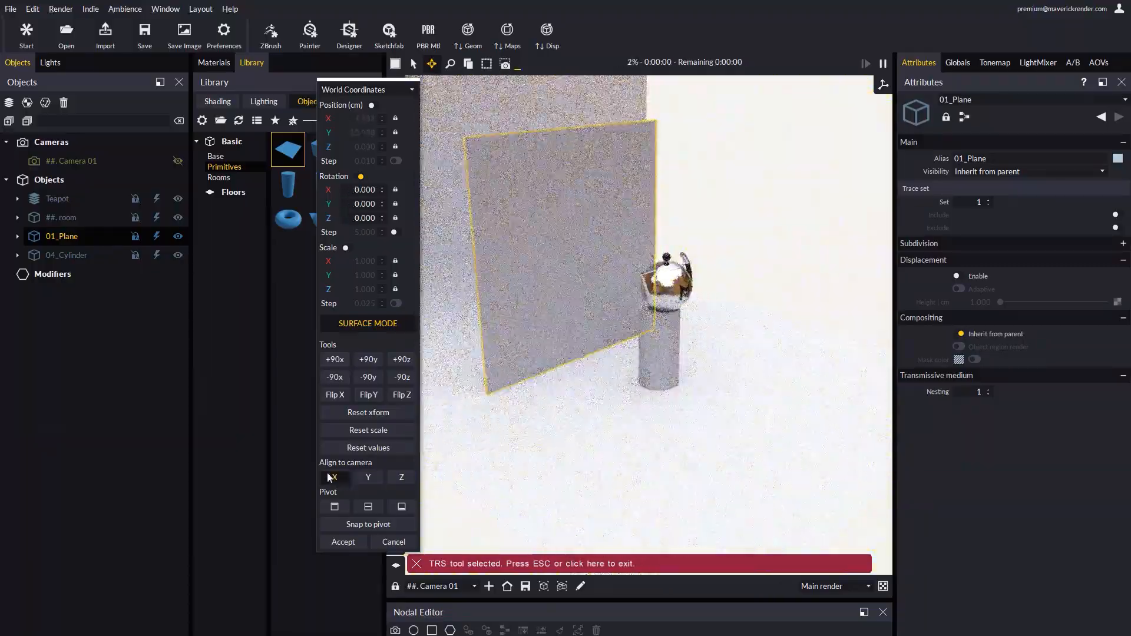
Try aligning the plane's Y axis to the camera from two viewpoints, cancelling the transform
left_click(372, 479)
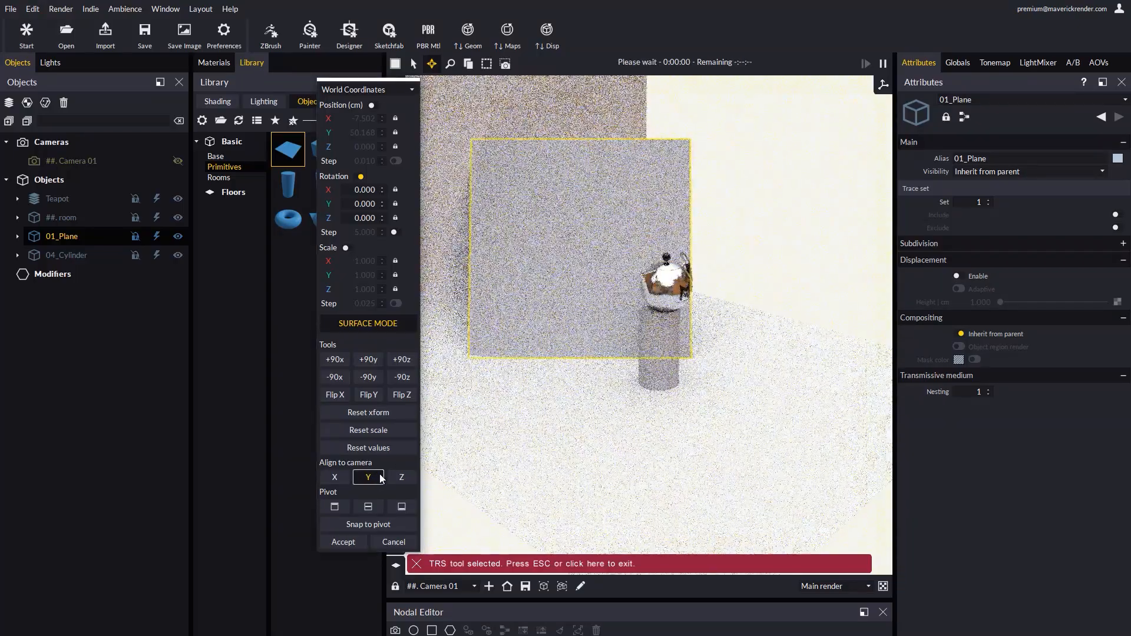
left_click_drag(630, 415, 610, 392)
left_click(376, 479)
left_click(389, 543)
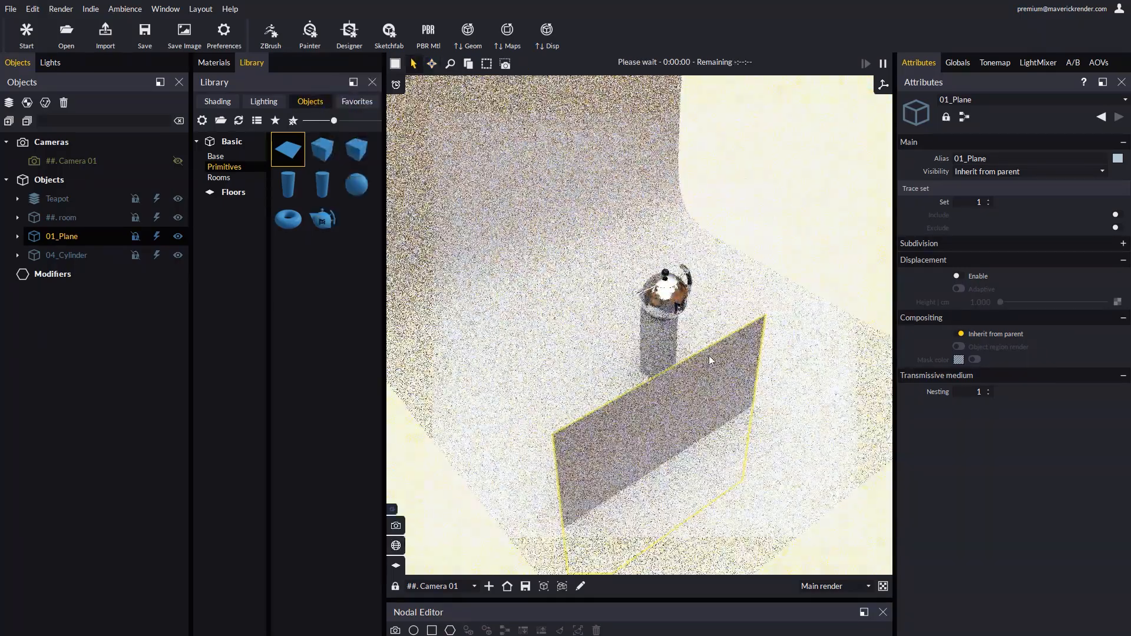
Leave the teapot scene and open the stand mixer scene
left_click(26, 33)
left_click(508, 370)
left_click(507, 366)
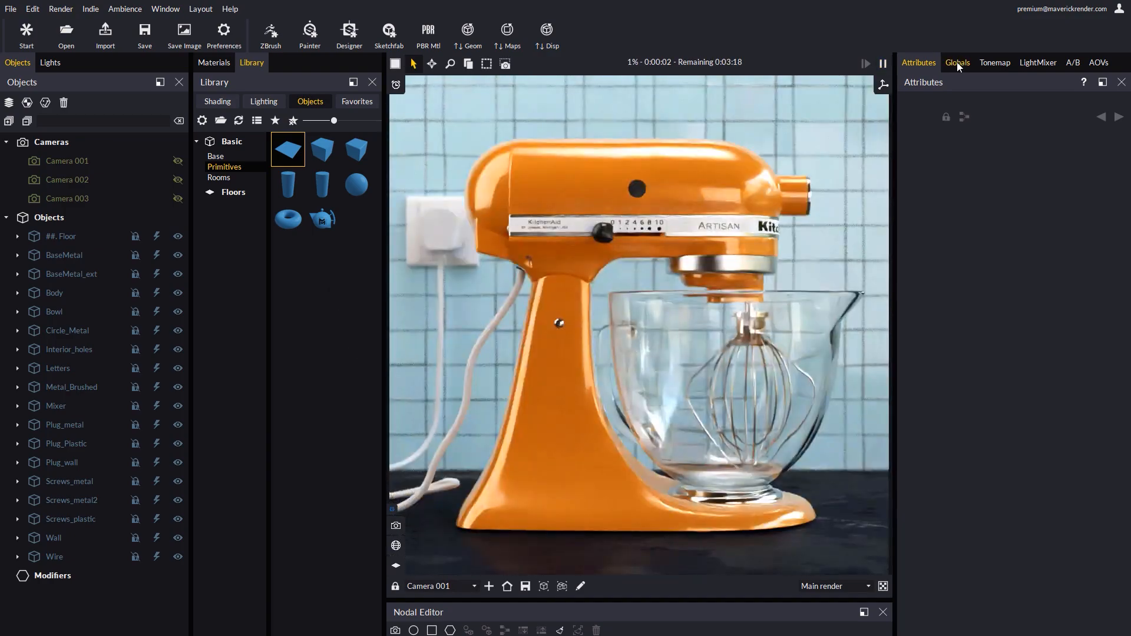
Turn on clay render and apply the Ultrafast render preset without denoiser
left_click(957, 62)
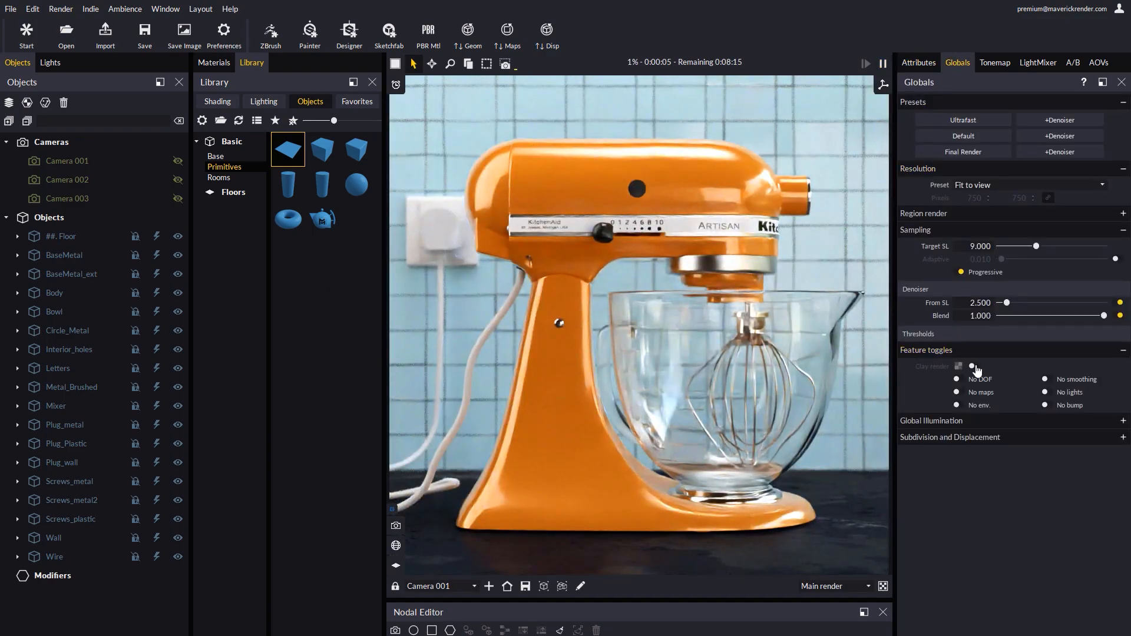
left_click(973, 367)
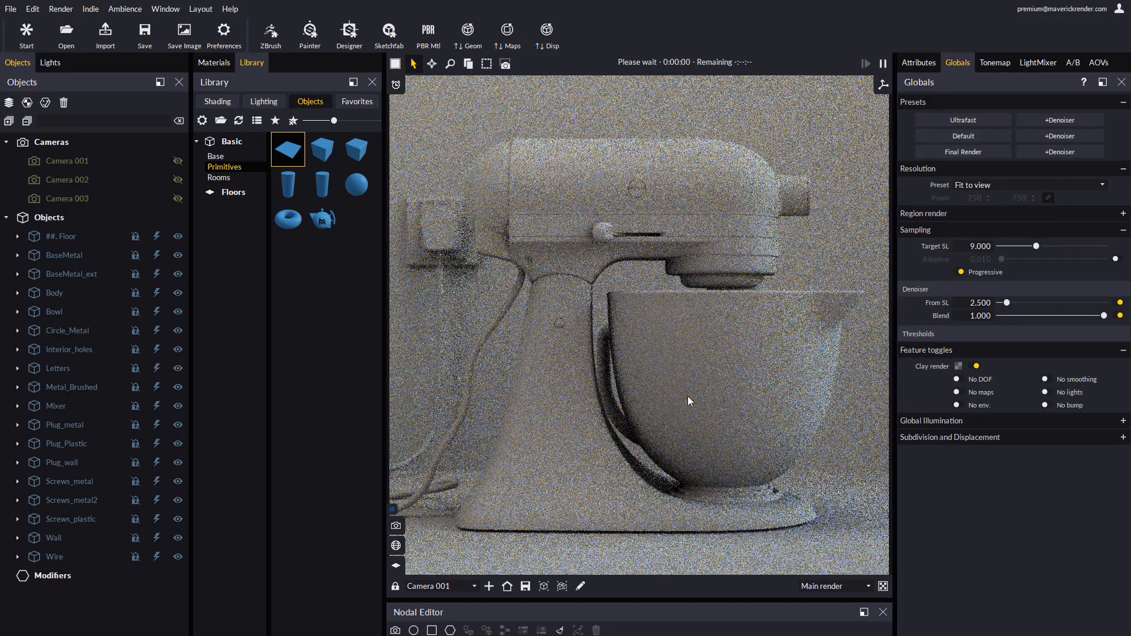
left_click(968, 122)
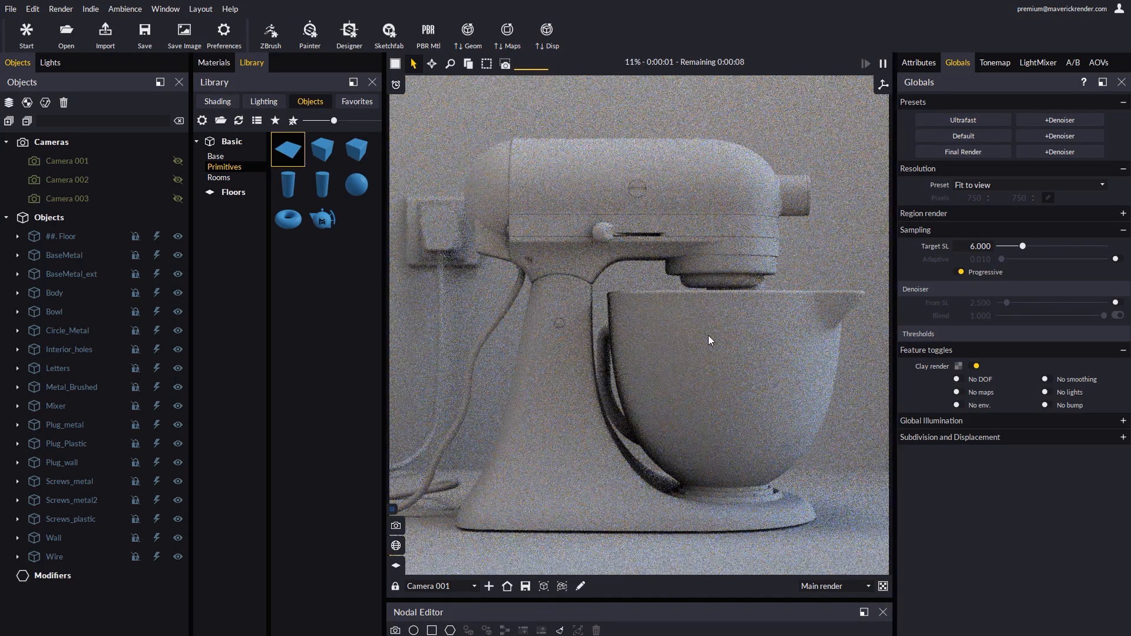
Disable depth of field for the render of the mixer scene
scroll(709, 335, "down", 3)
left_click_drag(684, 382, 657, 331)
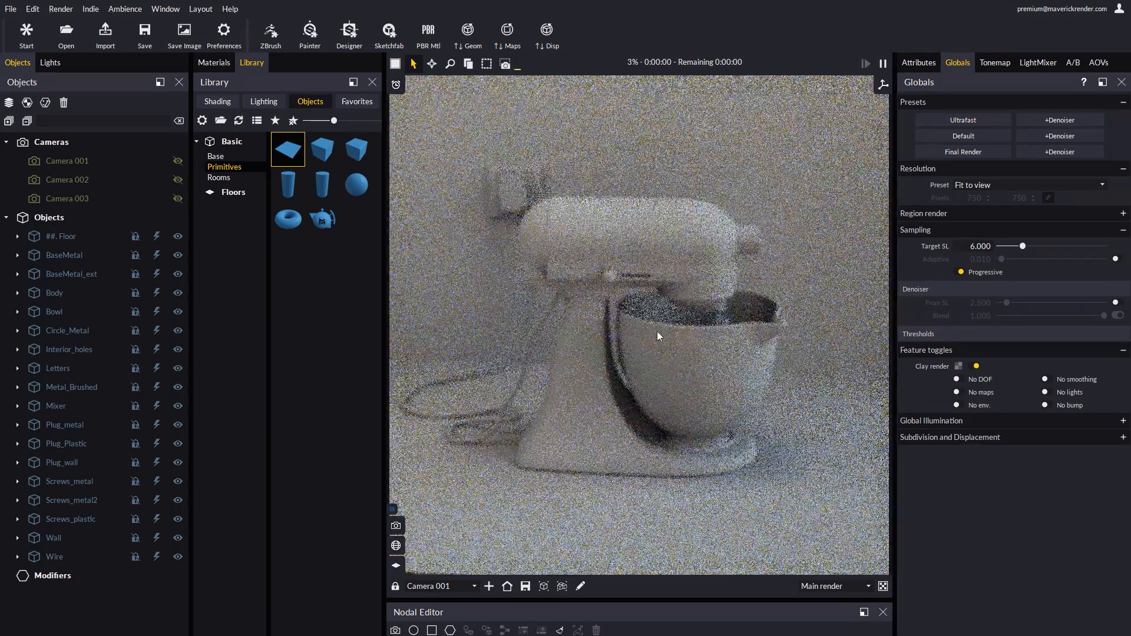
right_click(658, 333)
left_click(685, 375)
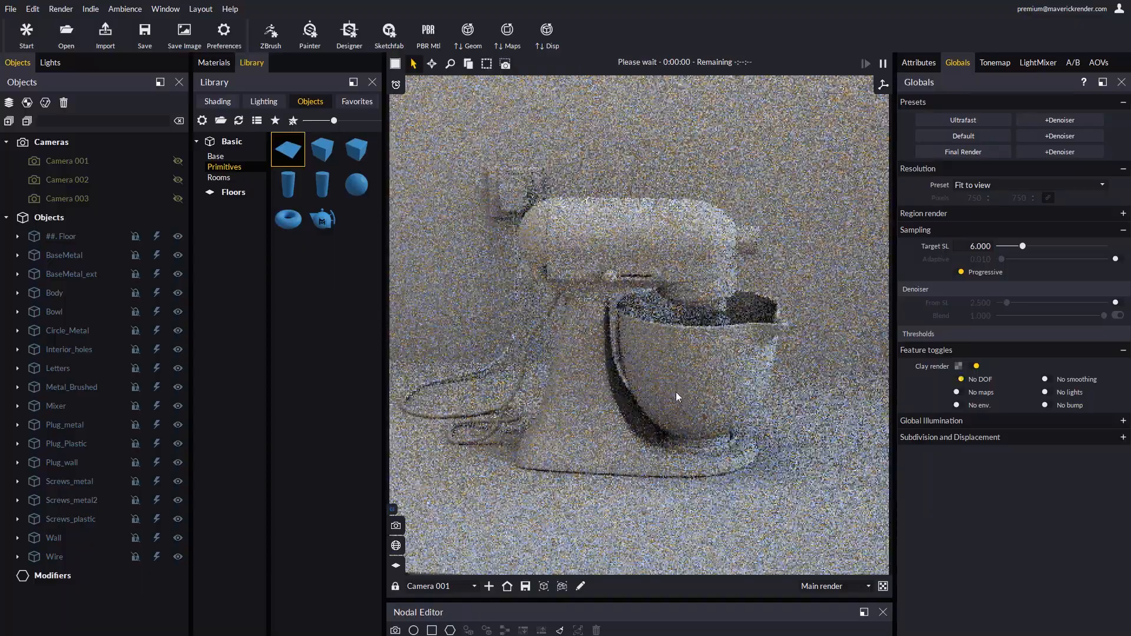
Select the mixing bowl and move it off the mixer's base onto the countertop in surface mode
left_click_drag(661, 415, 670, 418)
scroll(664, 415, "down", 3)
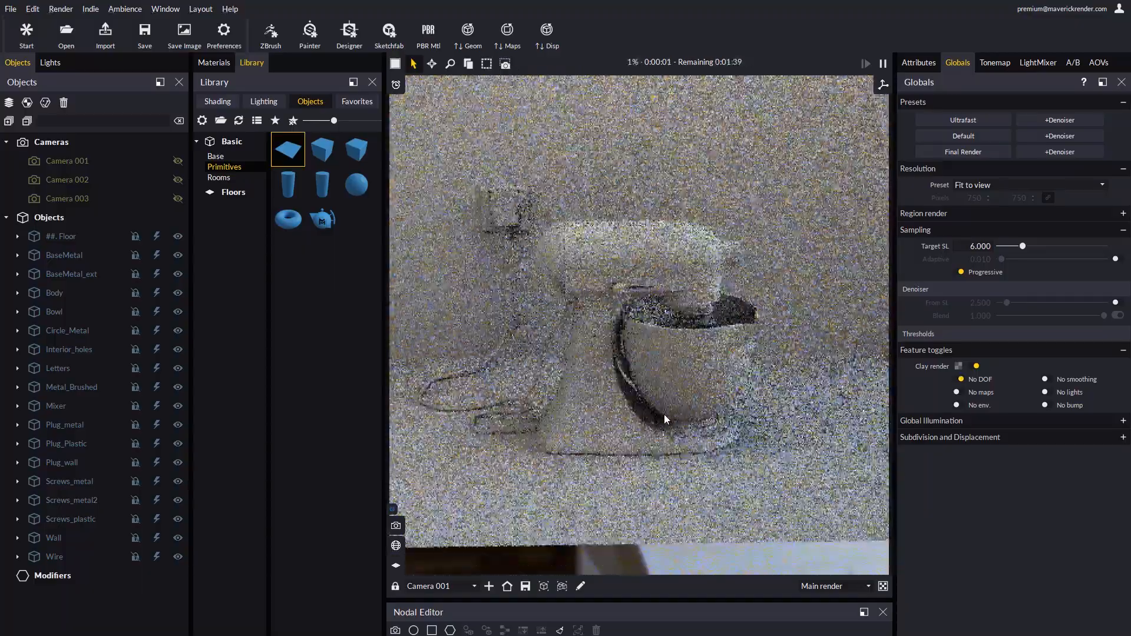
middle_click_drag(663, 412, 659, 429)
scroll(658, 429, "up", 2)
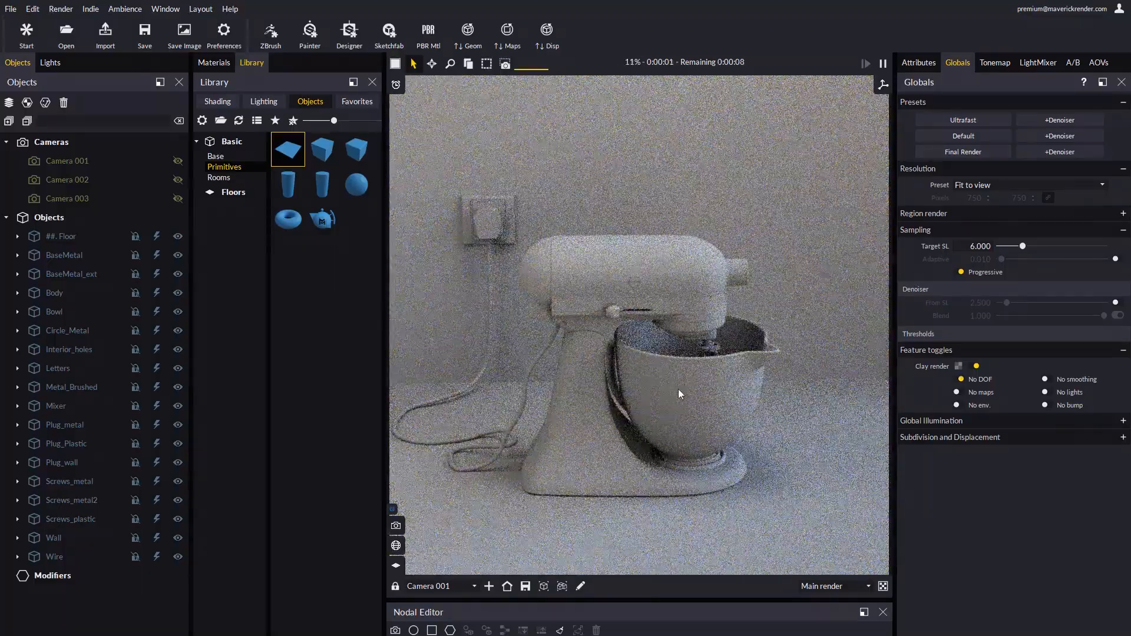
left_click(660, 419)
middle_click_drag(659, 416, 623, 412)
key("e")
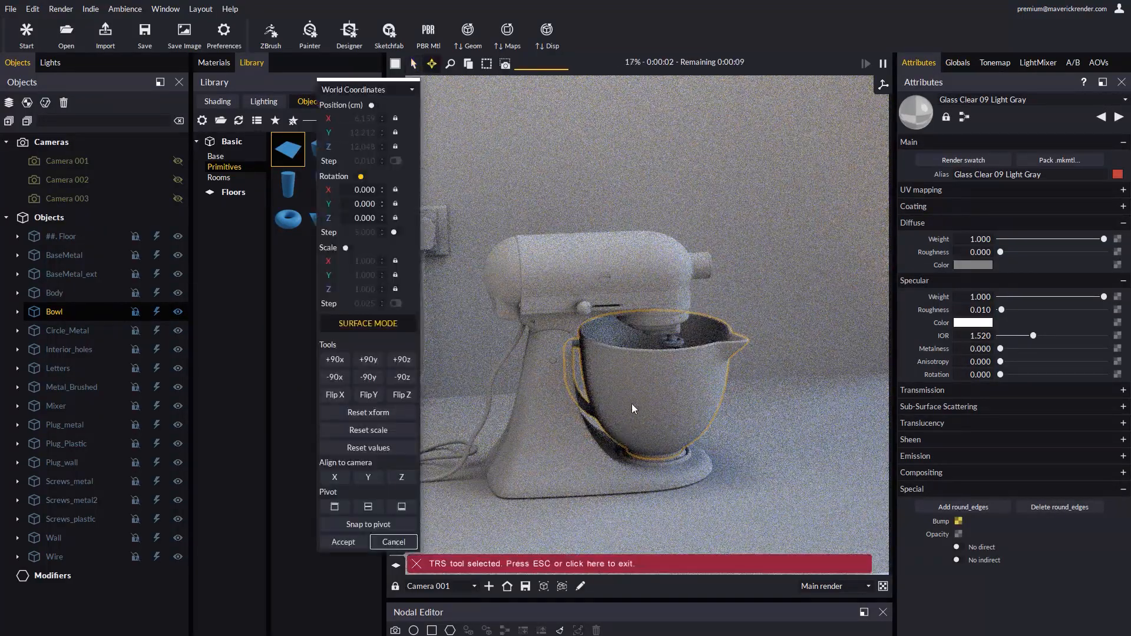
left_click_drag(632, 405, 666, 485)
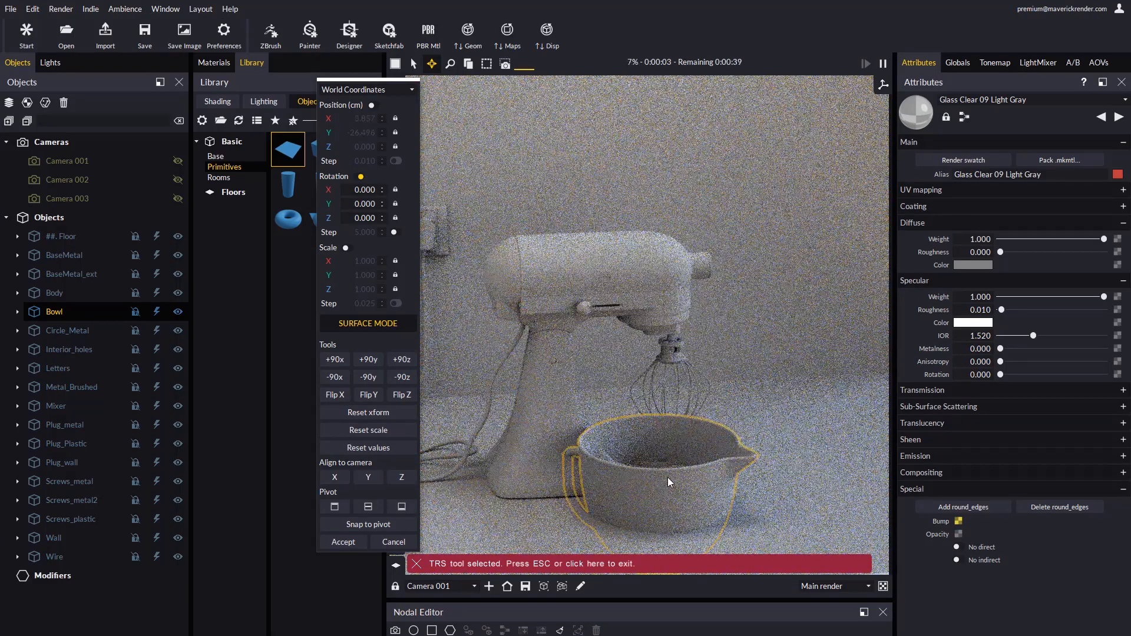
Set the bowl's pivot to its bottom and place the bowl back on the mixer's base in surface mode
middle_click_drag(652, 451, 673, 363)
left_click_drag(644, 387, 670, 395)
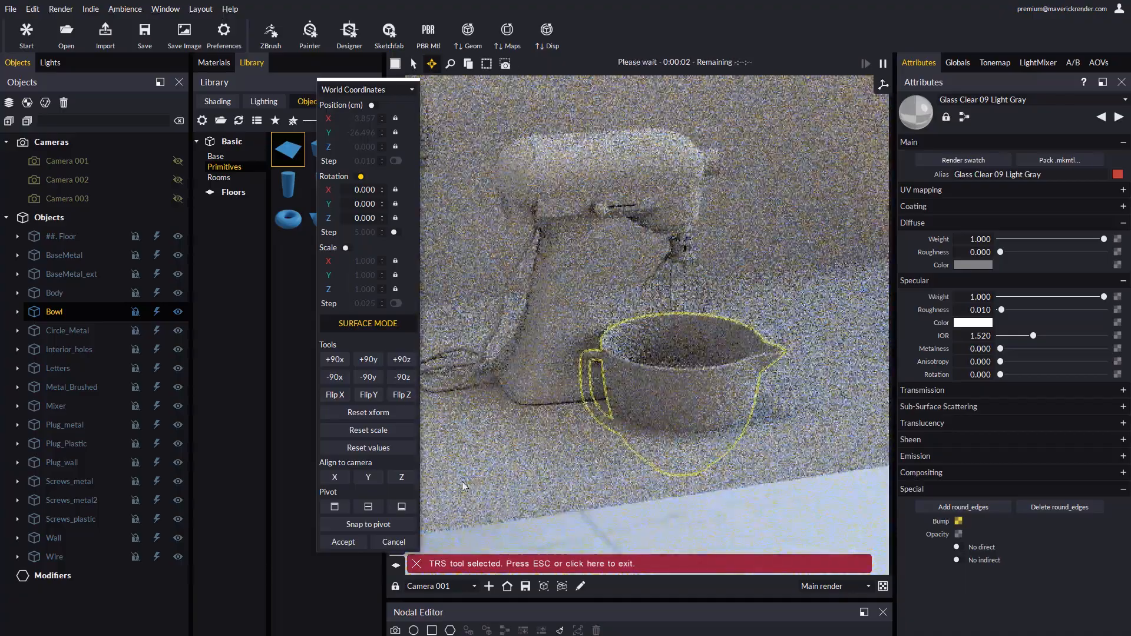
left_click(401, 508)
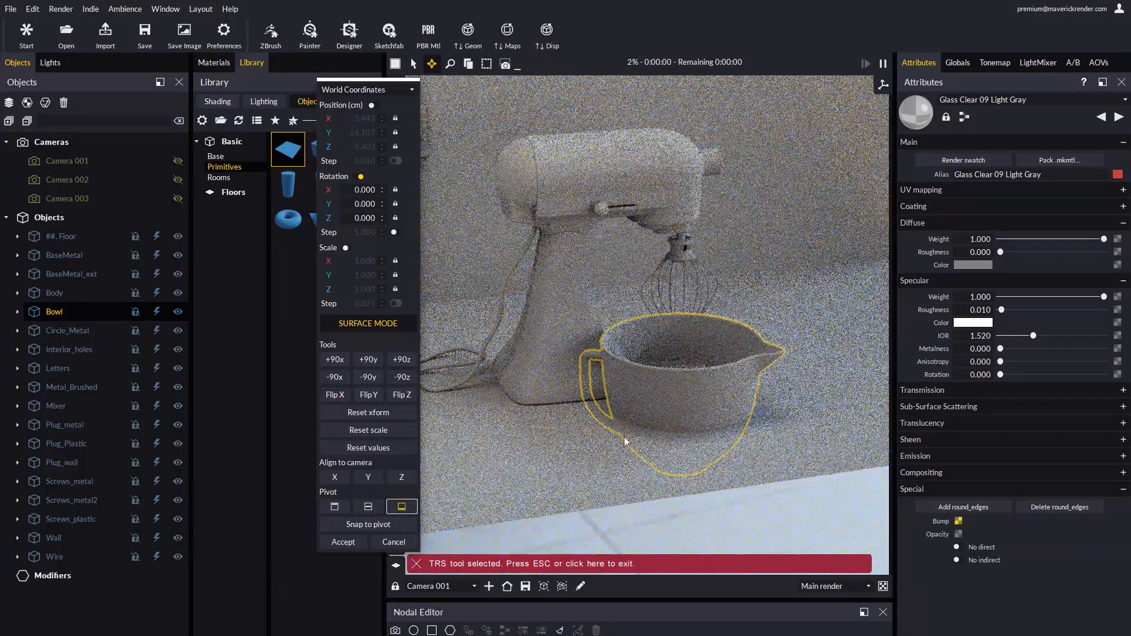
left_click_drag(569, 455, 660, 348)
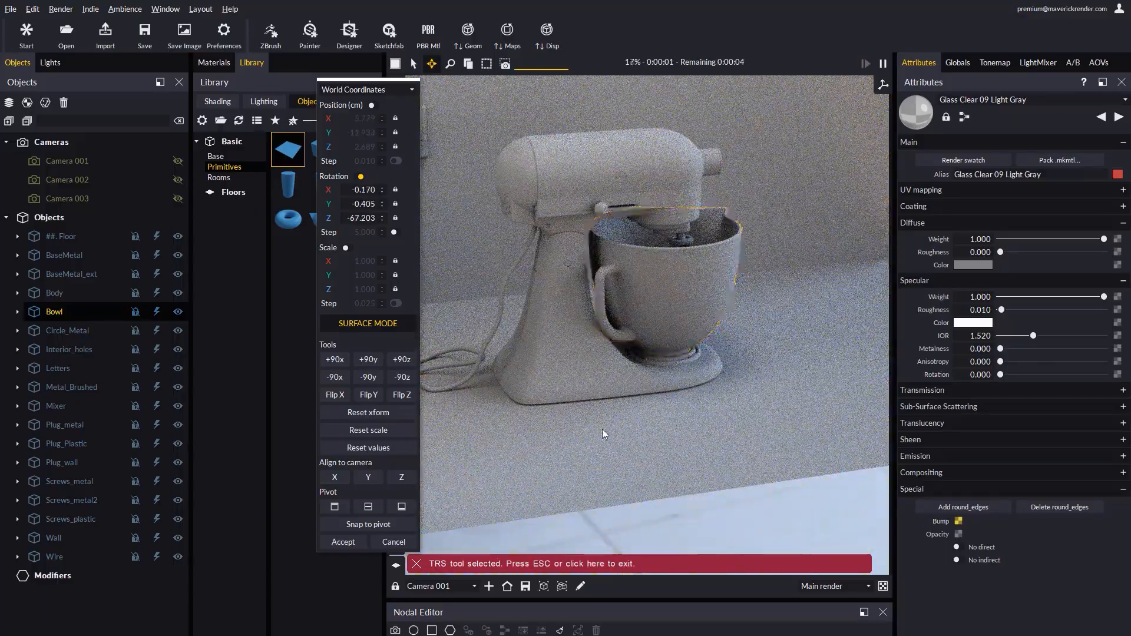
Rotate the bowl 57 degrees about its Z axis in local coordinates and accept the transform
left_click_drag(604, 435, 627, 402)
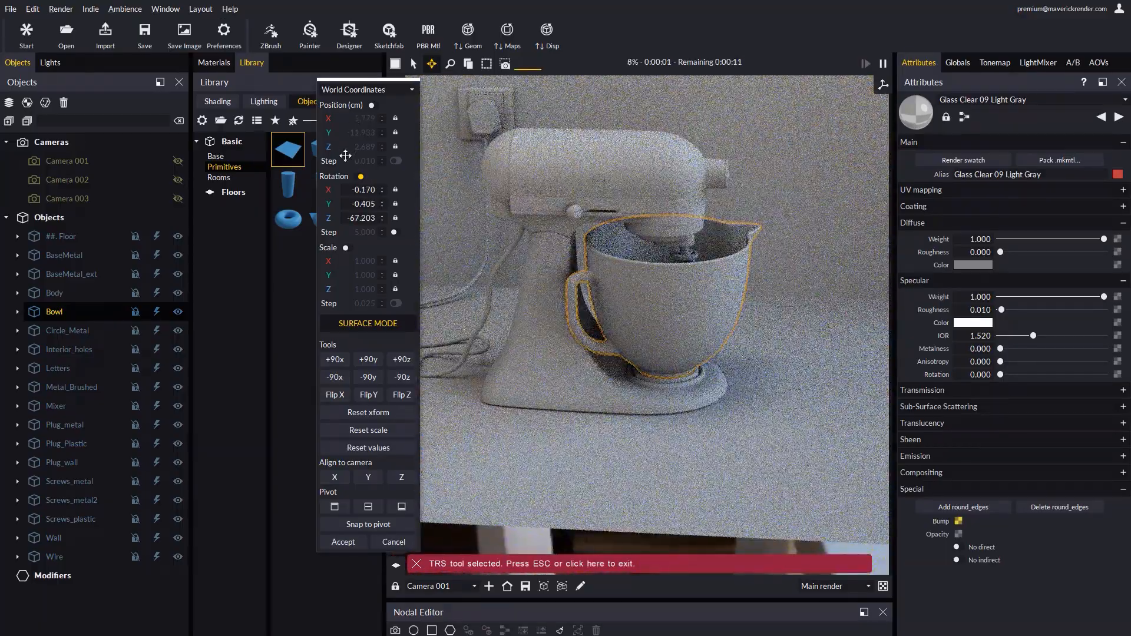
left_click(353, 90)
left_click(342, 100)
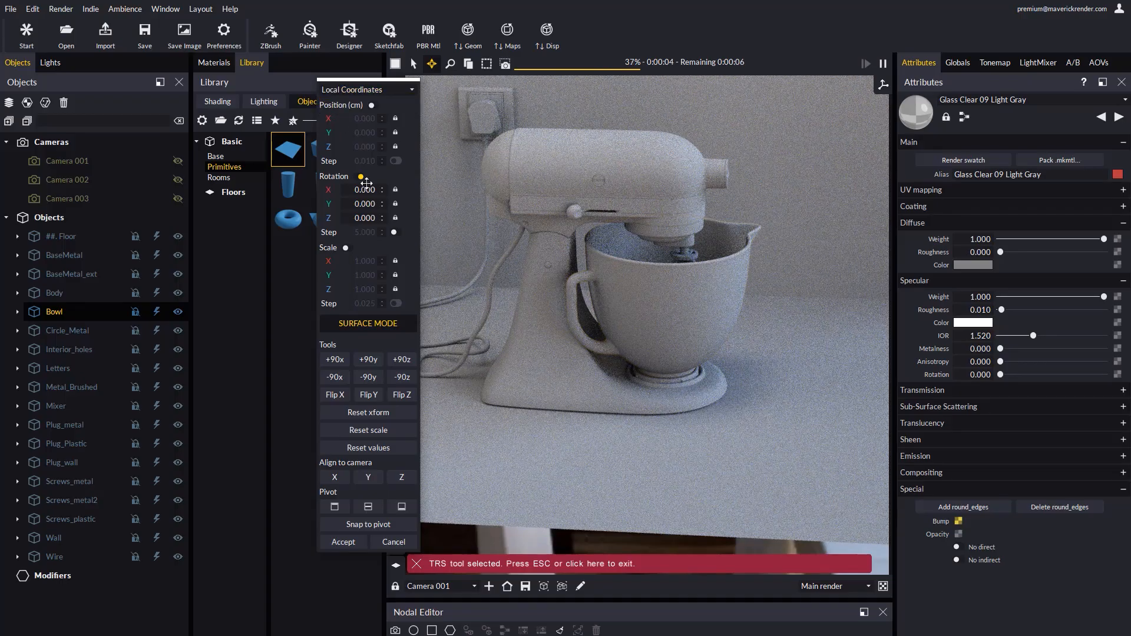
mouse_move(382, 216)
left_mouse_down()
mouse_move(382, 199)
mouse_move(386, 208)
left_mouse_up()
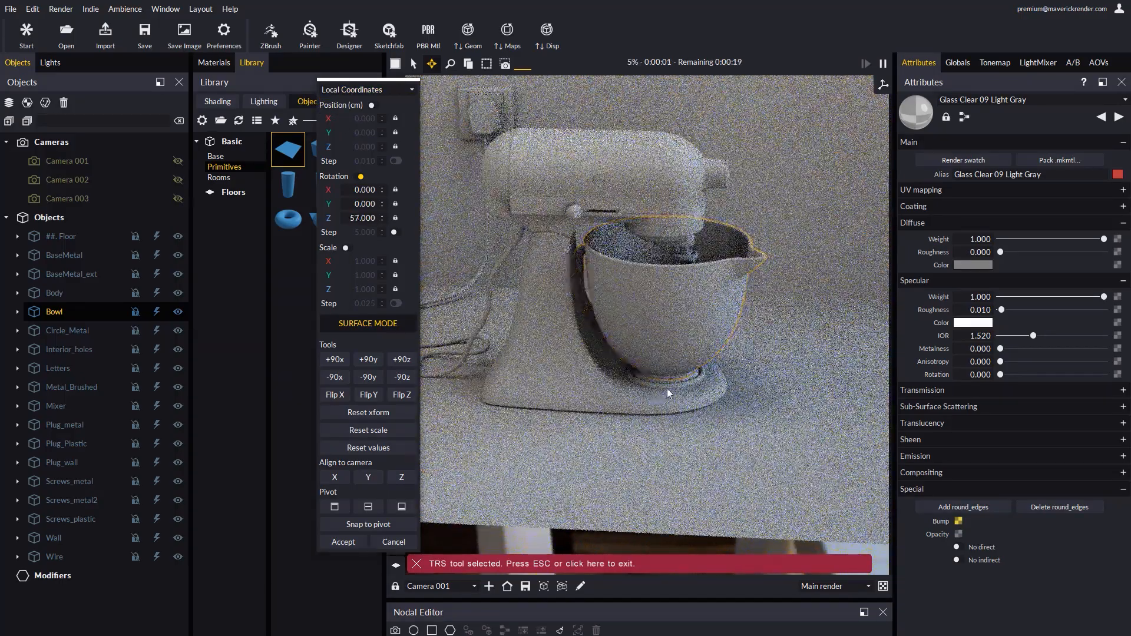
left_click_drag(666, 391, 673, 380)
middle_click_drag(636, 356, 644, 375)
left_click(343, 542)
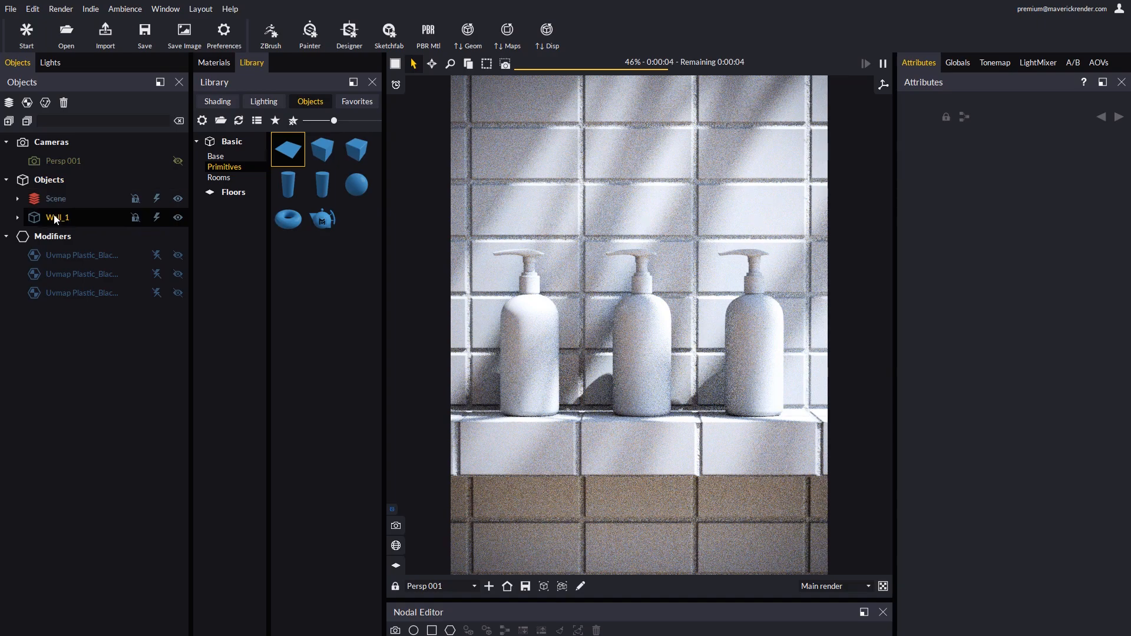
Check what Wall_1 and the Scene group's Plastic_Black and Glass subgroups contain by toggling them off and back on
left_click(156, 217)
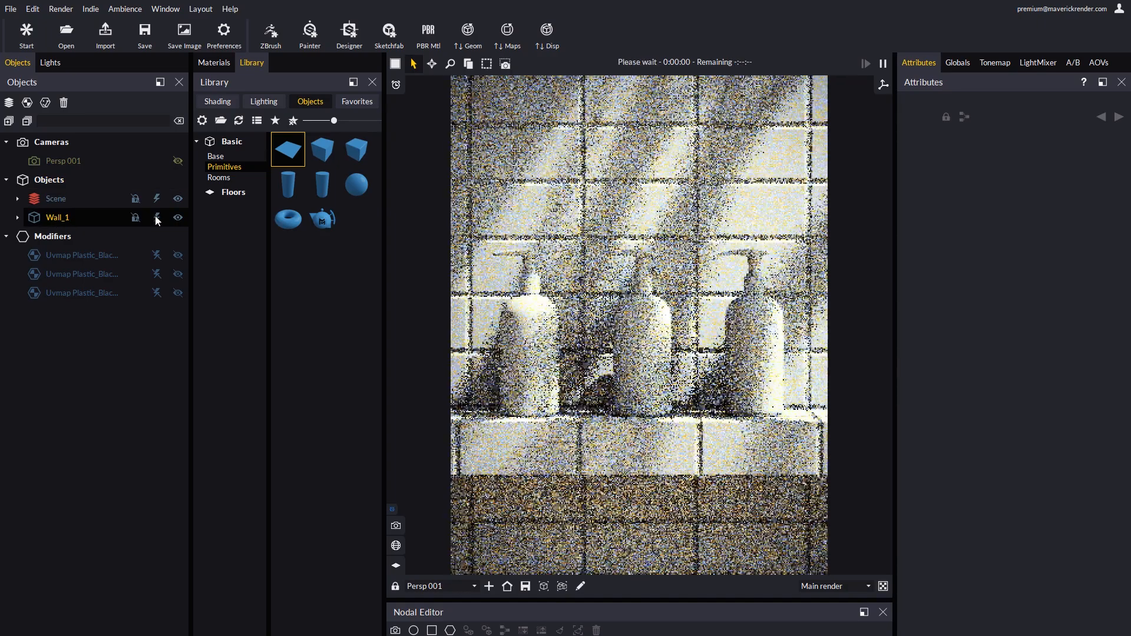
left_click(157, 197)
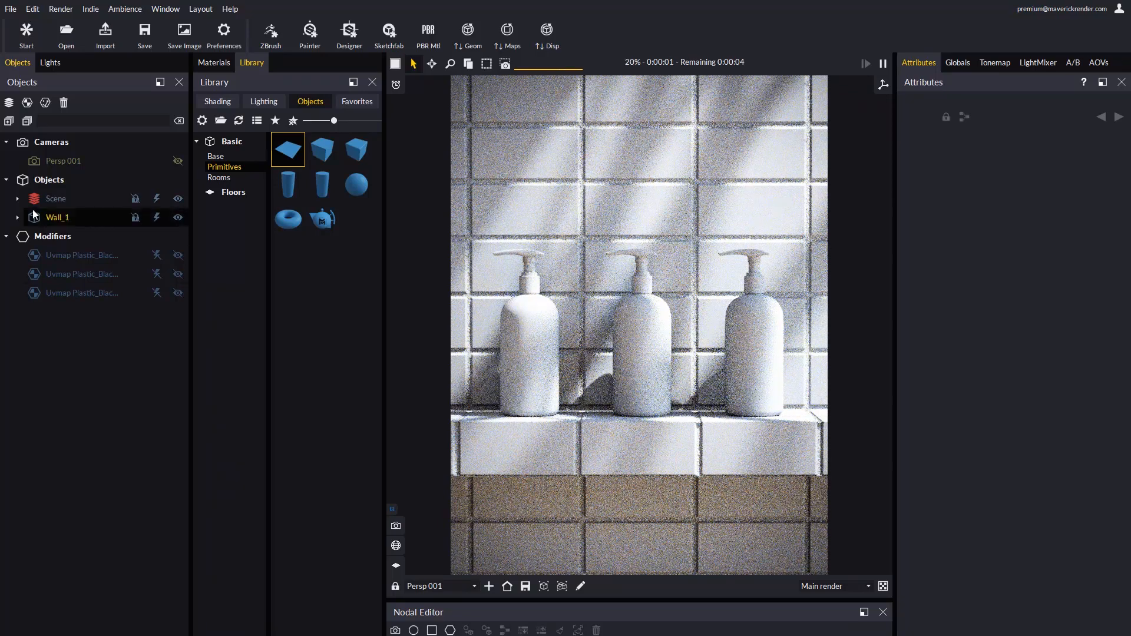
left_click(18, 199)
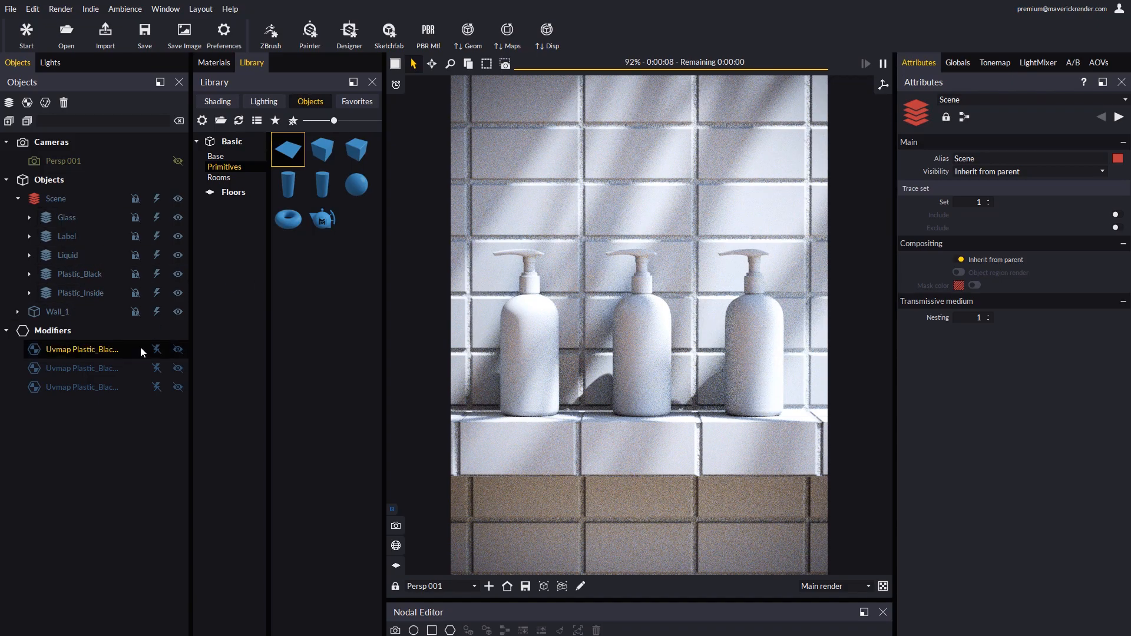
left_click(156, 273)
left_click(157, 273)
left_click(157, 217)
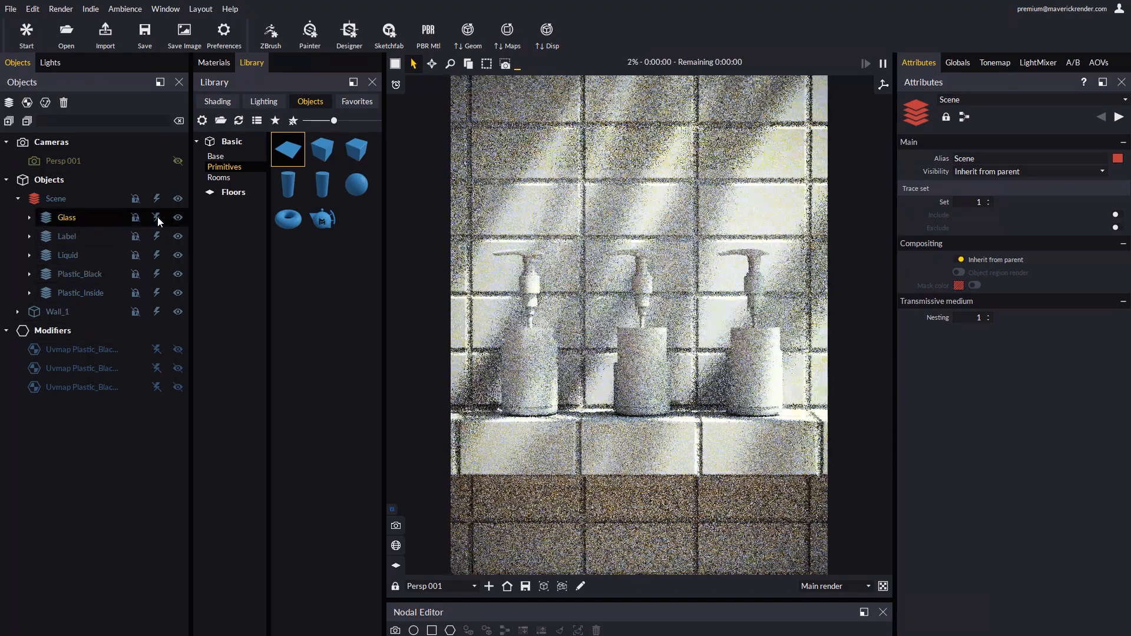
left_click(157, 216)
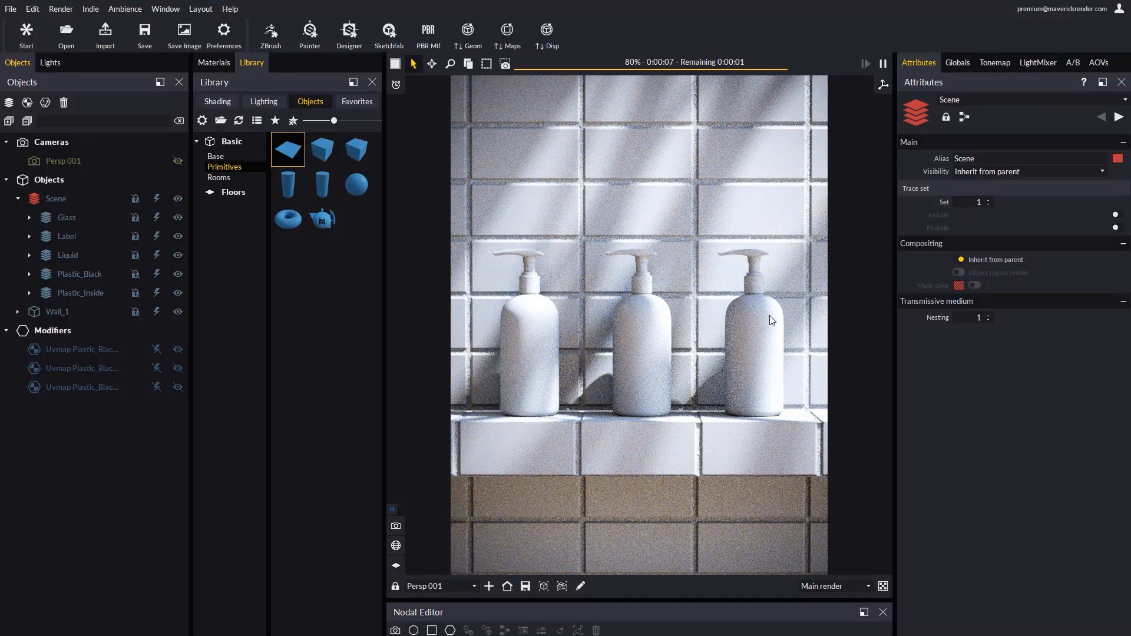
Group all parts of the first bottle on the shelf and name the group Bottle01
left_click_drag(579, 453, 579, 454)
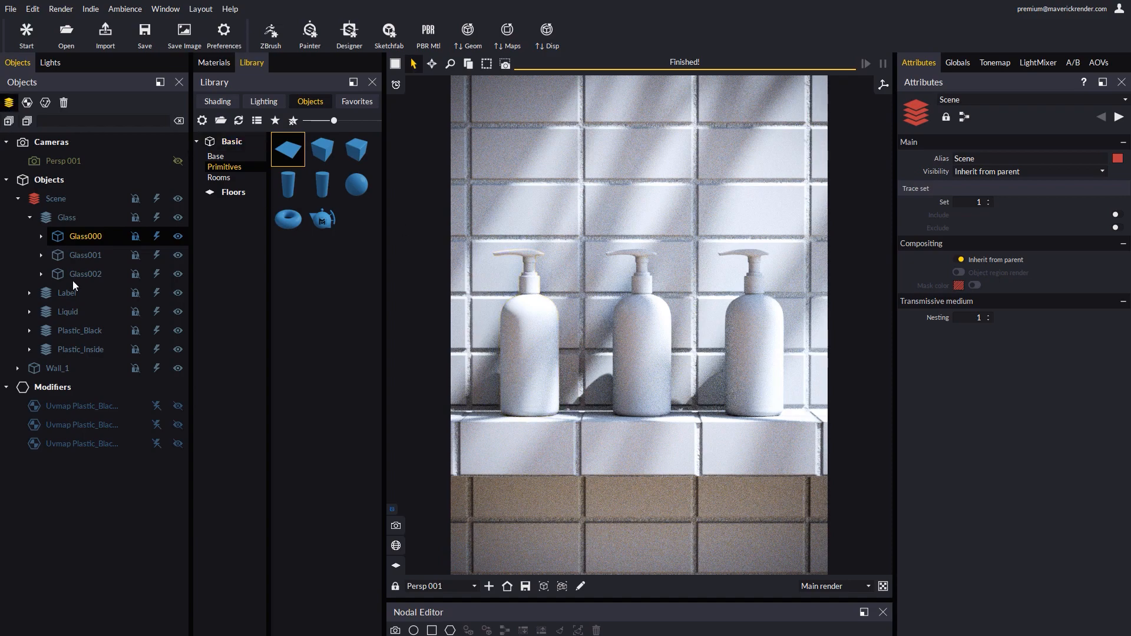
key("ctrl+g")
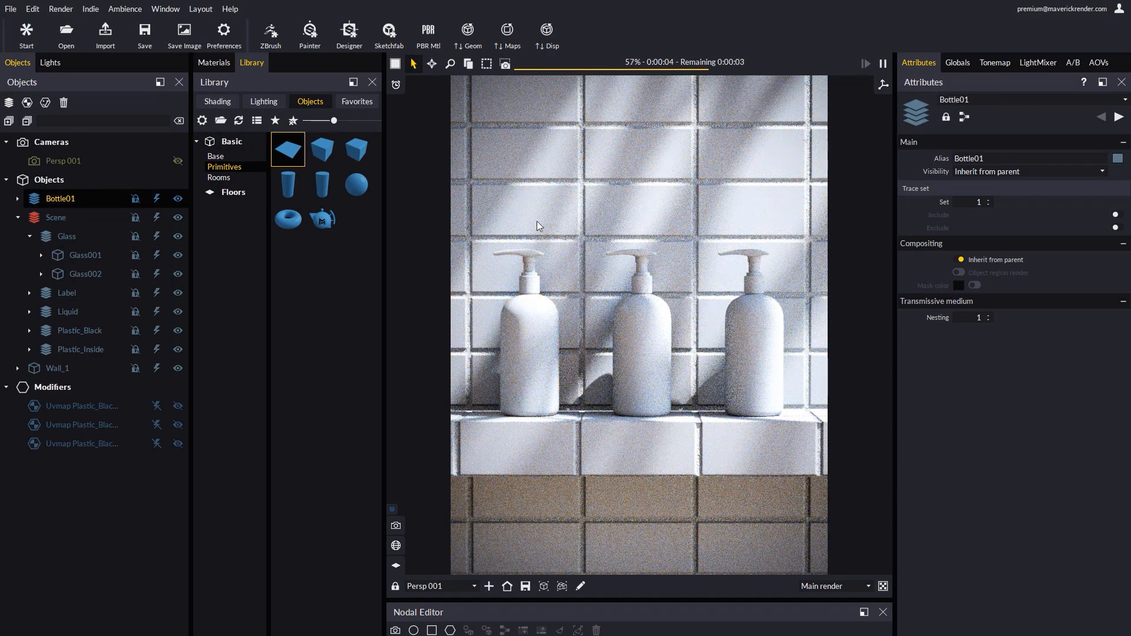
Group the middle bottle's parts as Bottle02 and the remaining ungrouped bottle's parts as Bottle03
left_click_drag(597, 256, 696, 457)
left_click(9, 102)
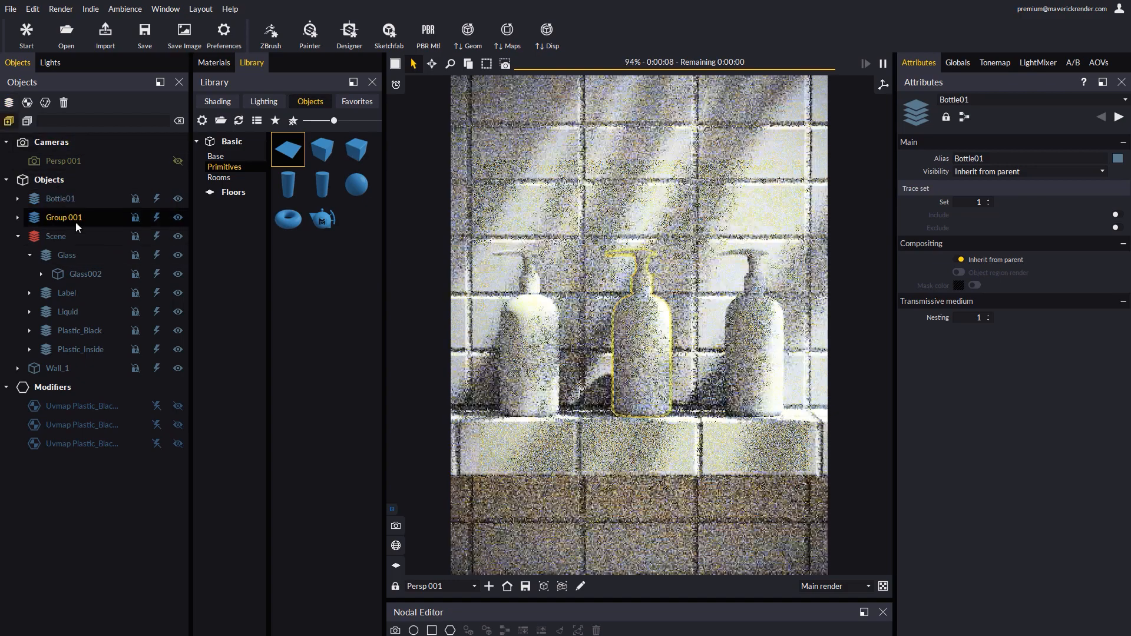
double_click(70, 218)
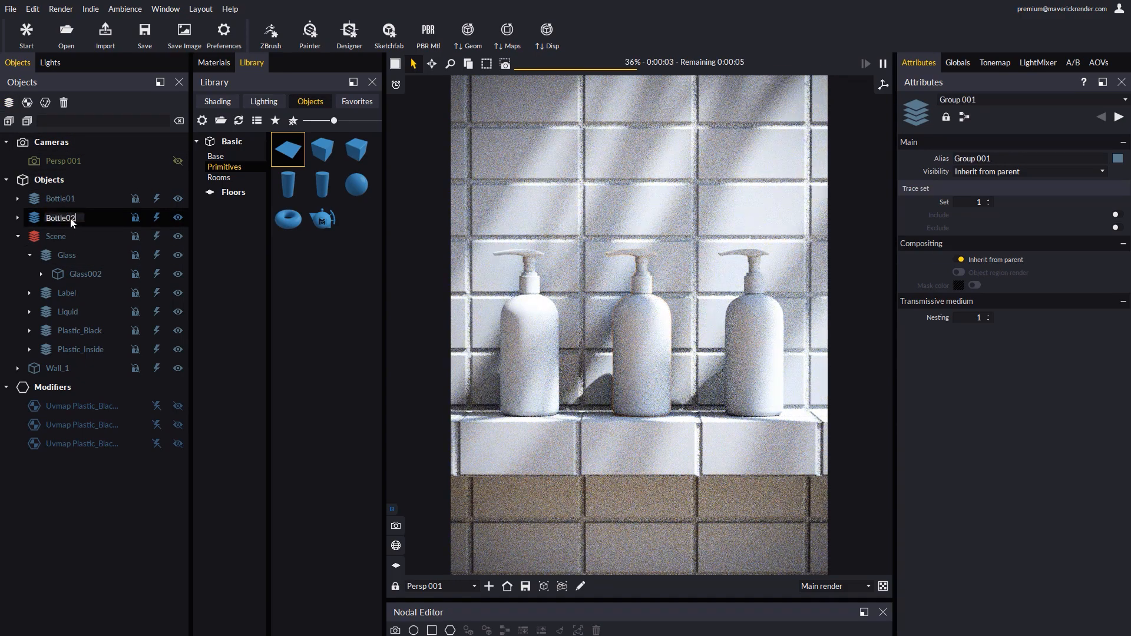
left_click_drag(695, 219, 797, 441)
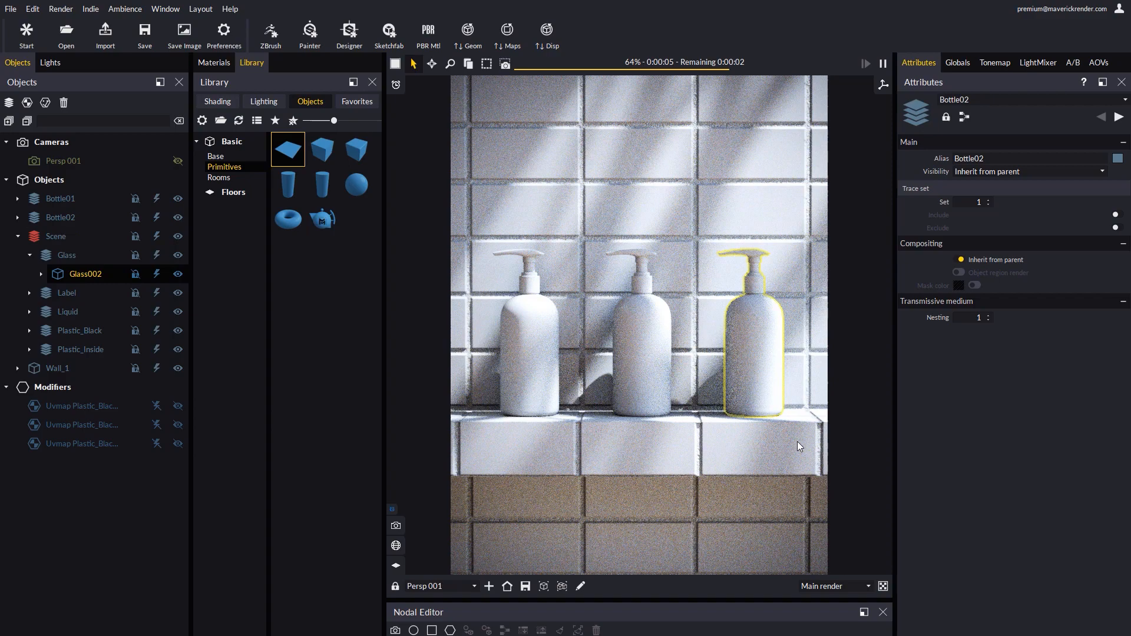
left_click(9, 103)
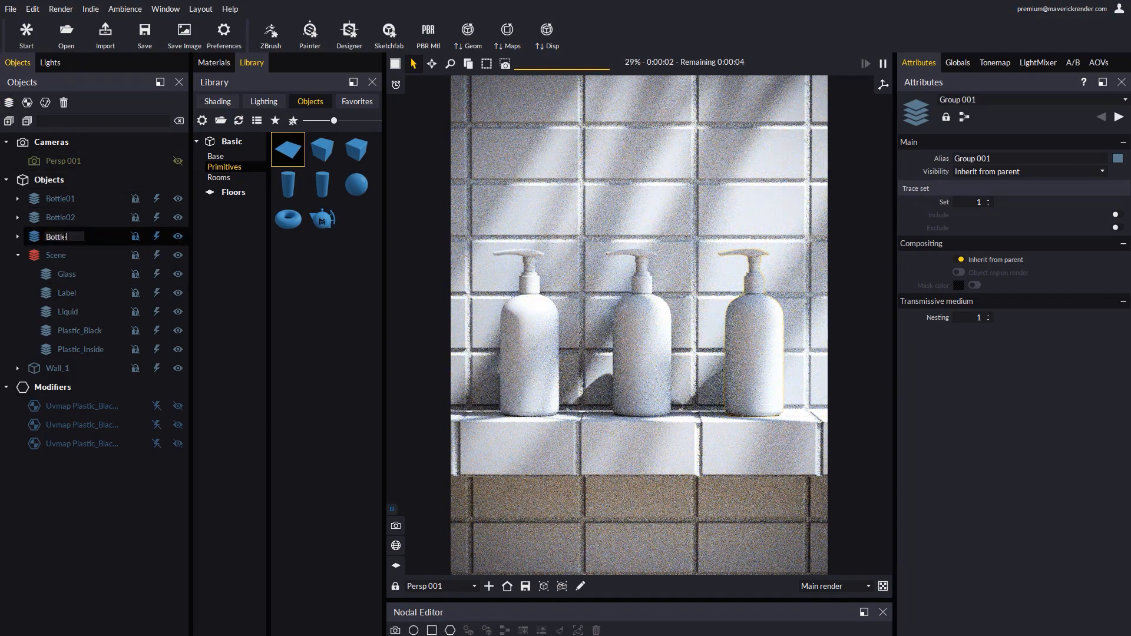
Check what the Bottle01, Bottle02 and Bottle03 groups contain by toggling each one off and back on
left_click(157, 198)
left_click(157, 221)
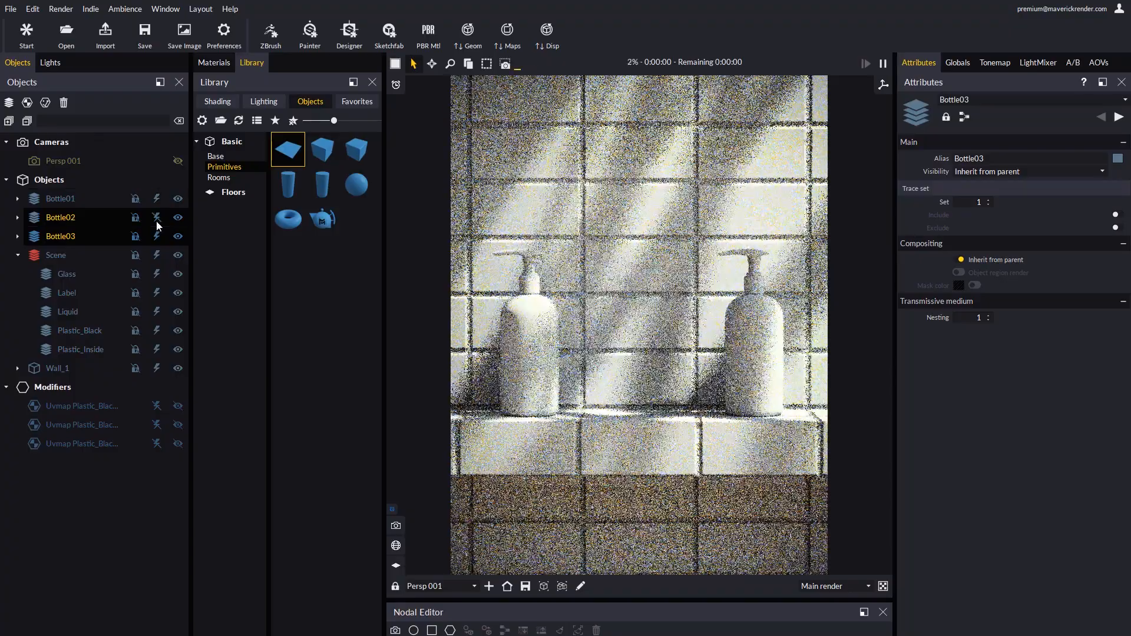
left_click(157, 221)
left_click(157, 237)
left_click(156, 237)
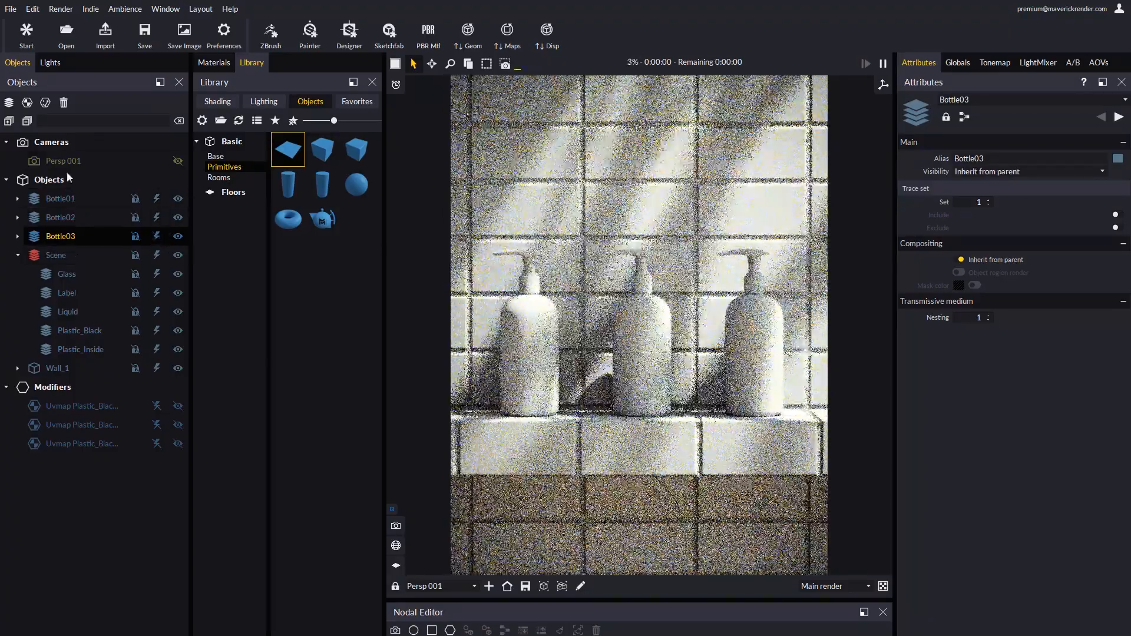
Delete the Scene group together with its leftover child groups and confirm the deletion
left_click(54, 256)
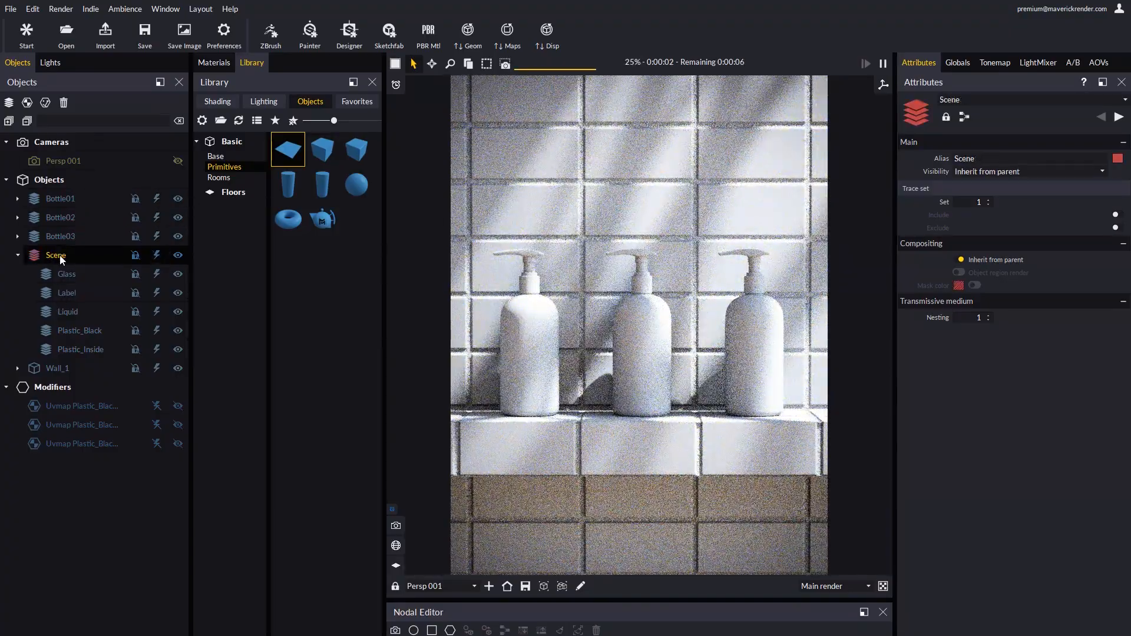
right_click(61, 255)
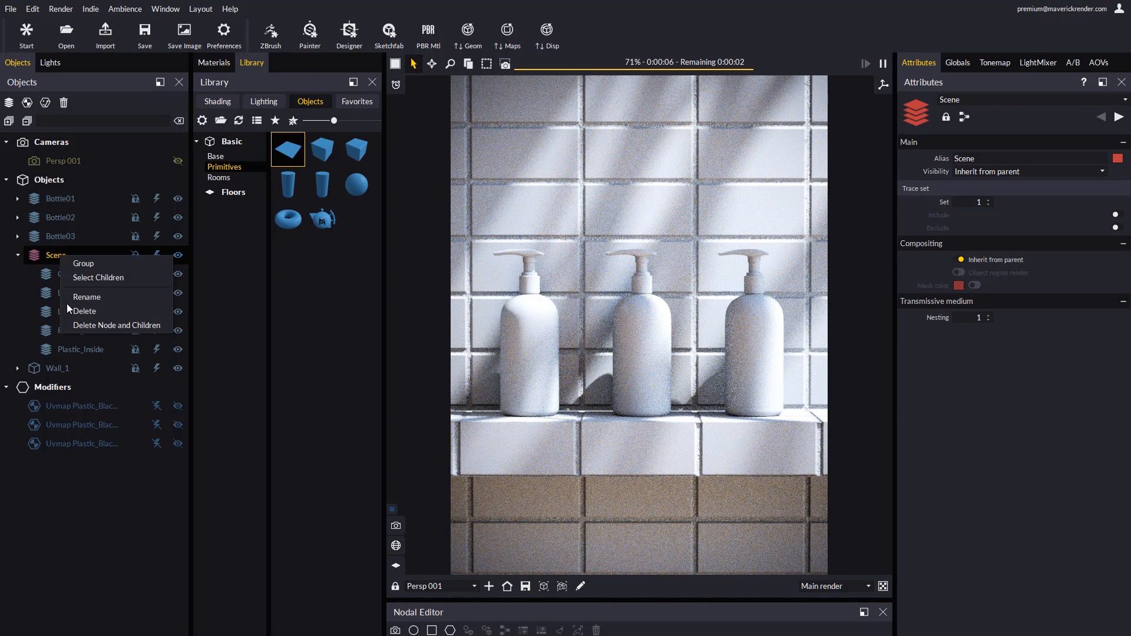
left_click(100, 326)
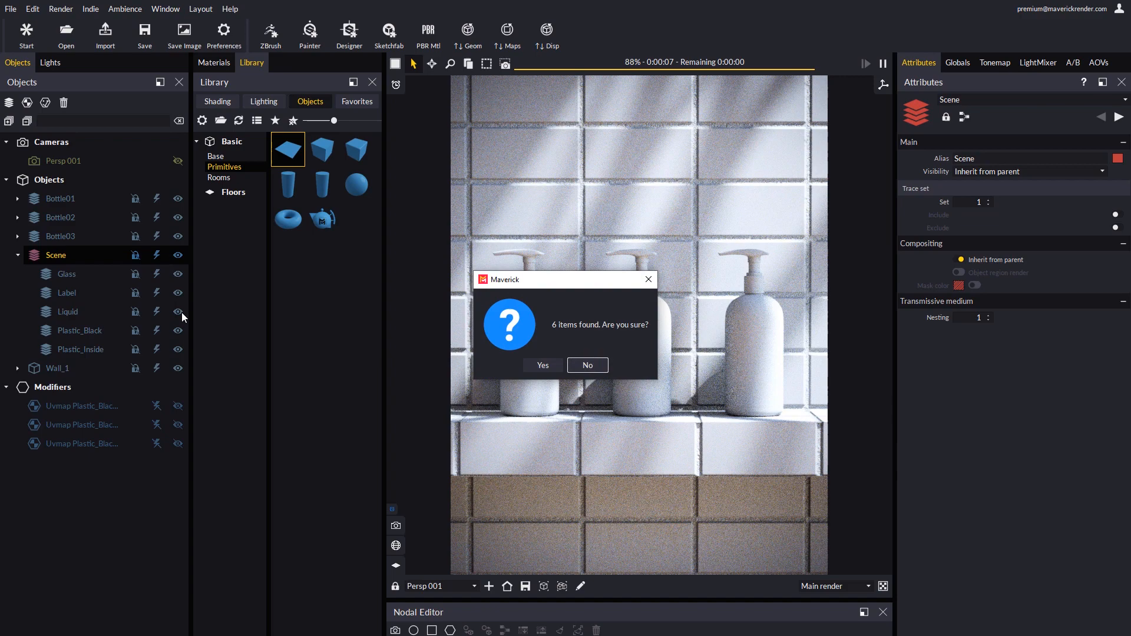
left_click(537, 365)
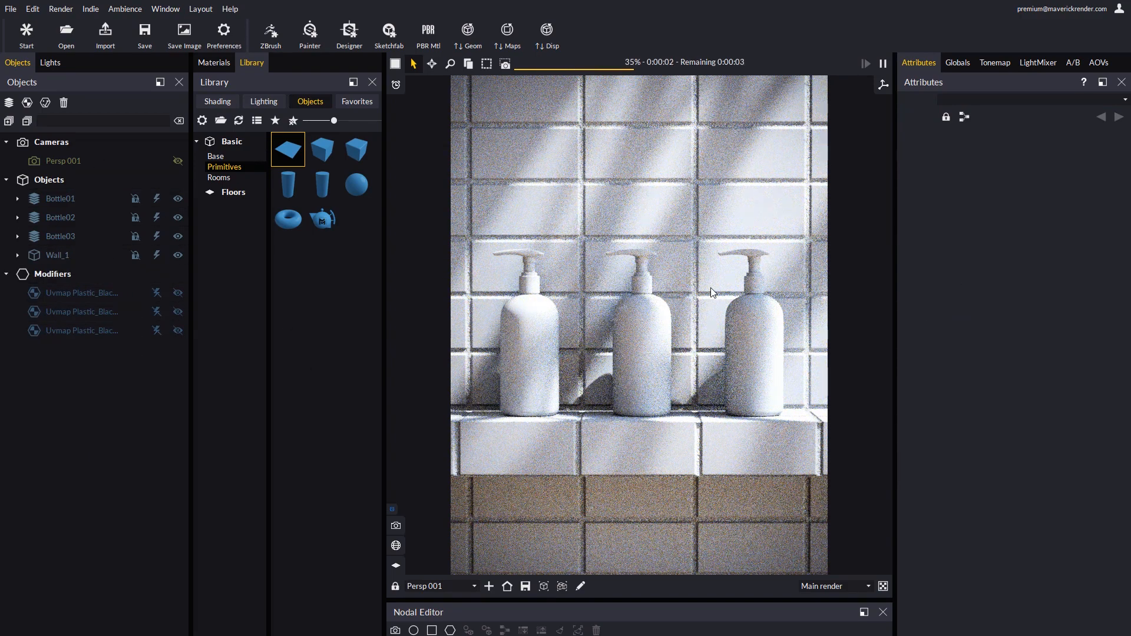
Set Bottle01's pivot to its bottom with the TRS tool and place the bottle on the shelf in surface mode
left_click(61, 199)
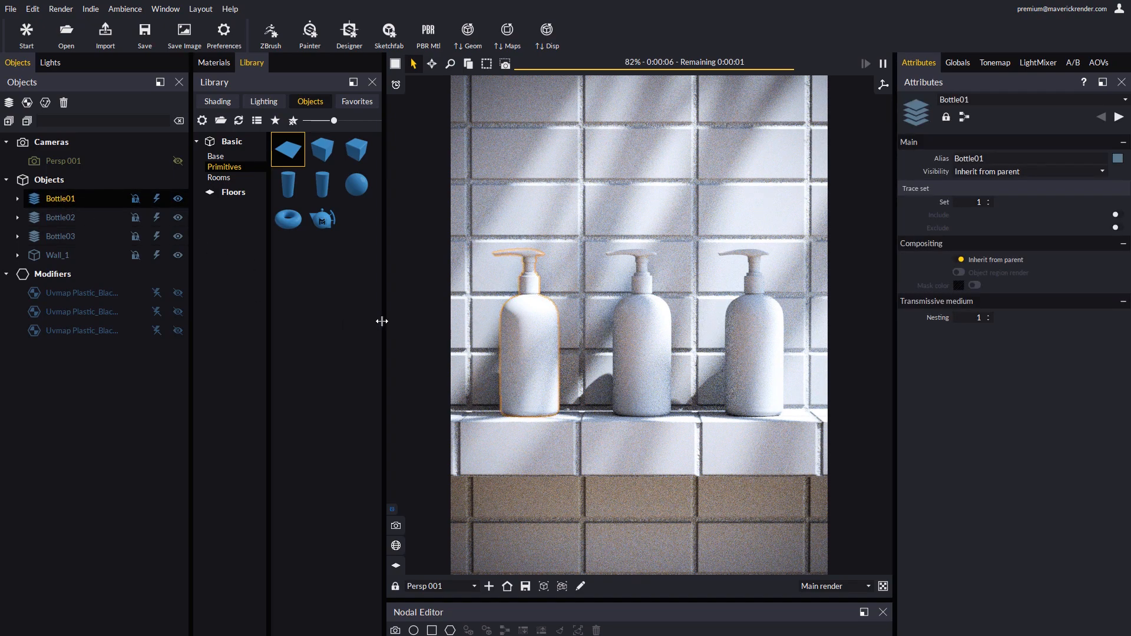
key("t")
left_click_drag(530, 359, 491, 421)
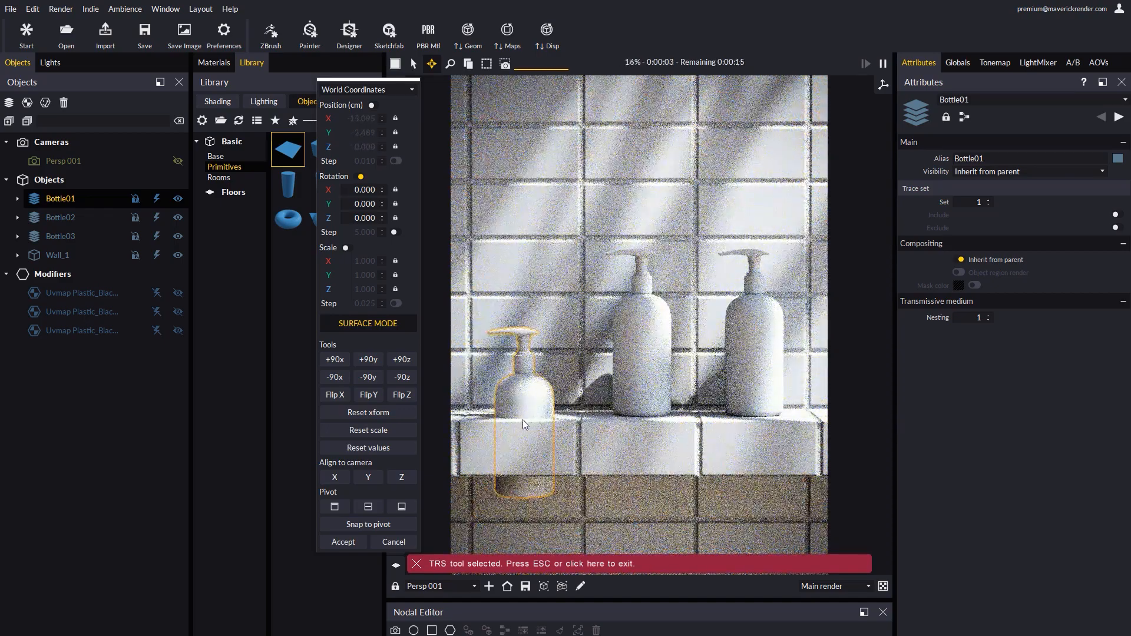
left_click(400, 507)
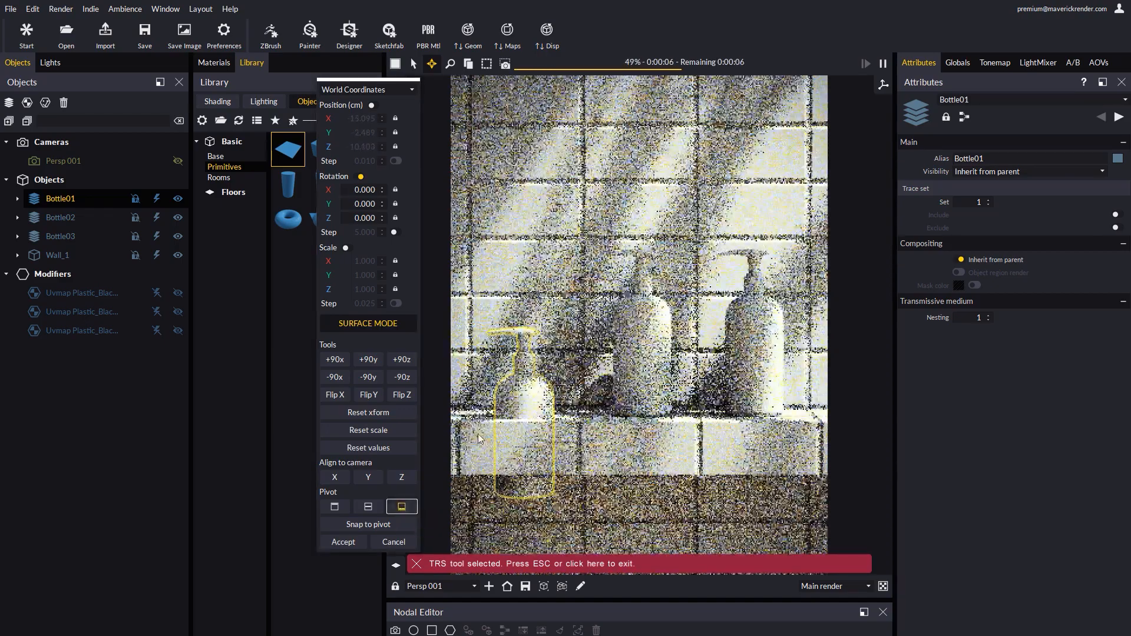
left_click_drag(525, 389, 526, 421)
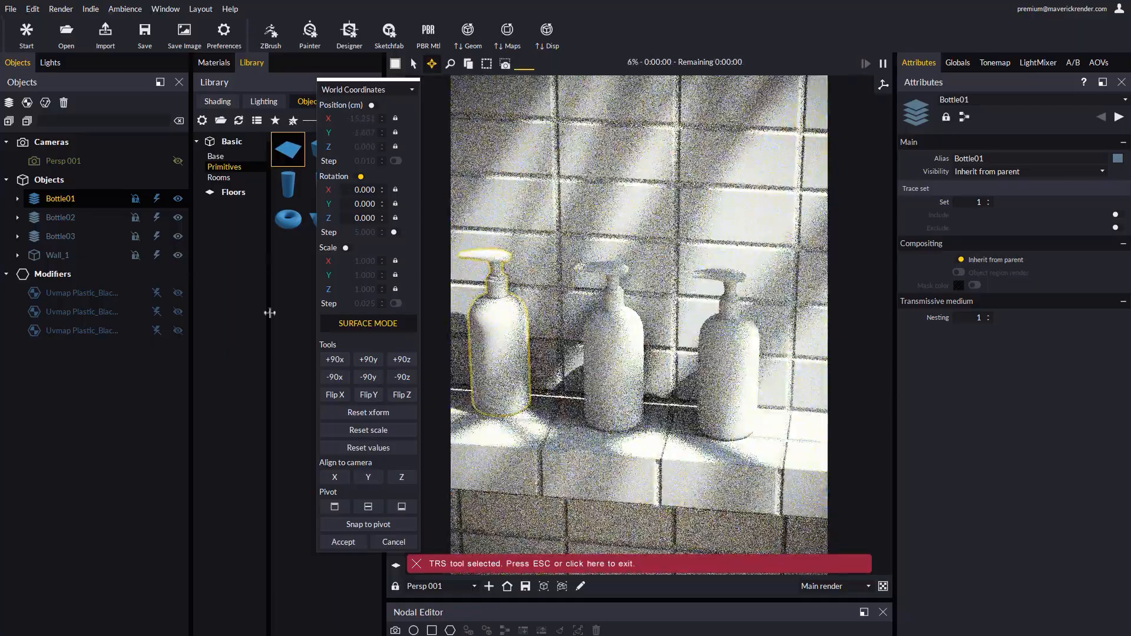
Set the pivots of Bottle02 and Bottle03 to their bottoms and reposition both bottles on the shelf in surface mode
left_click(603, 431)
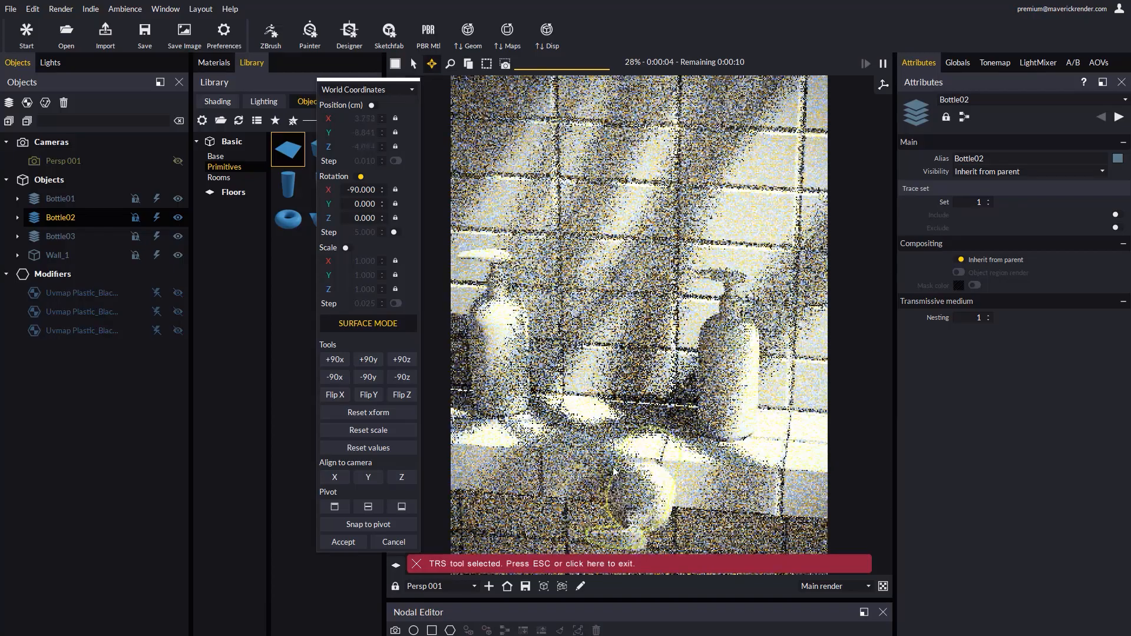
left_click_drag(614, 472, 551, 467)
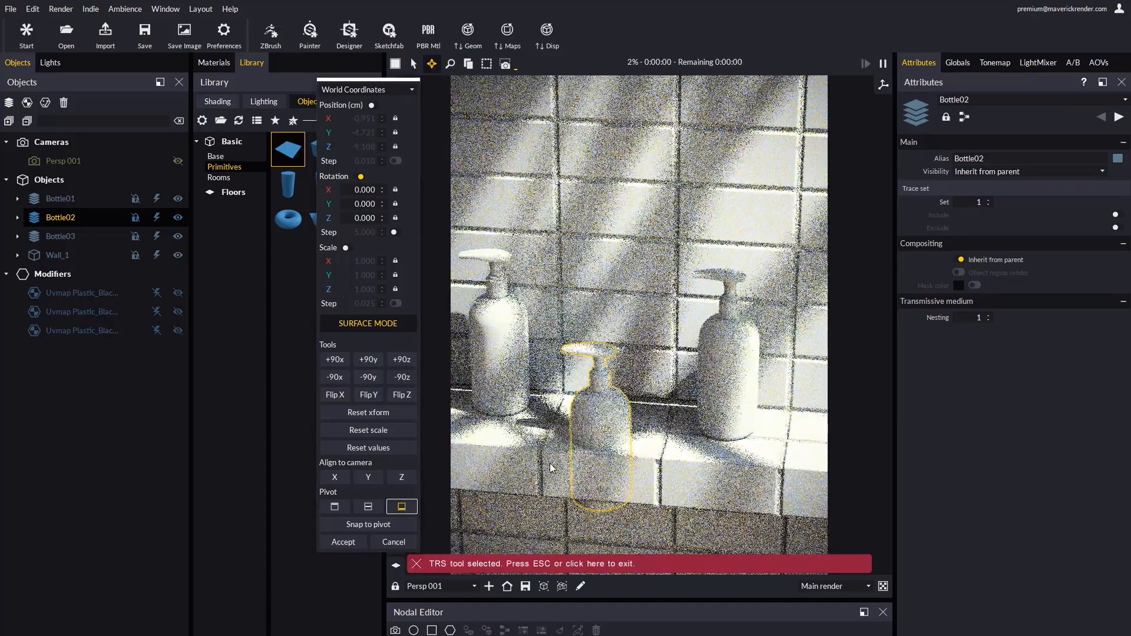
left_click(121, 237)
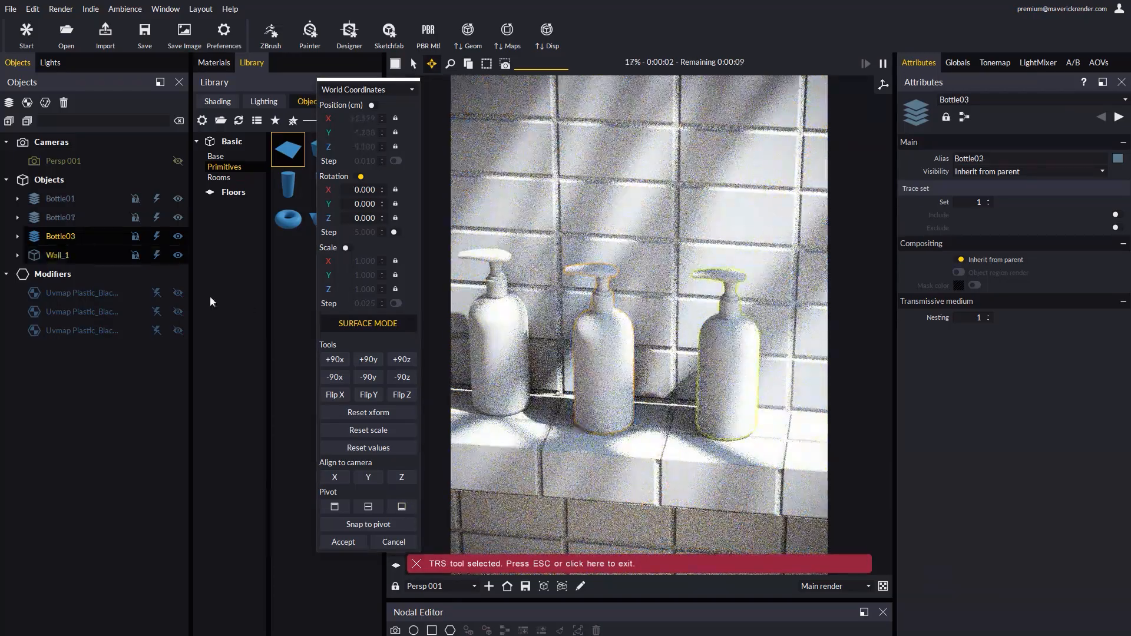
left_click(402, 507)
left_click_drag(580, 489, 726, 440)
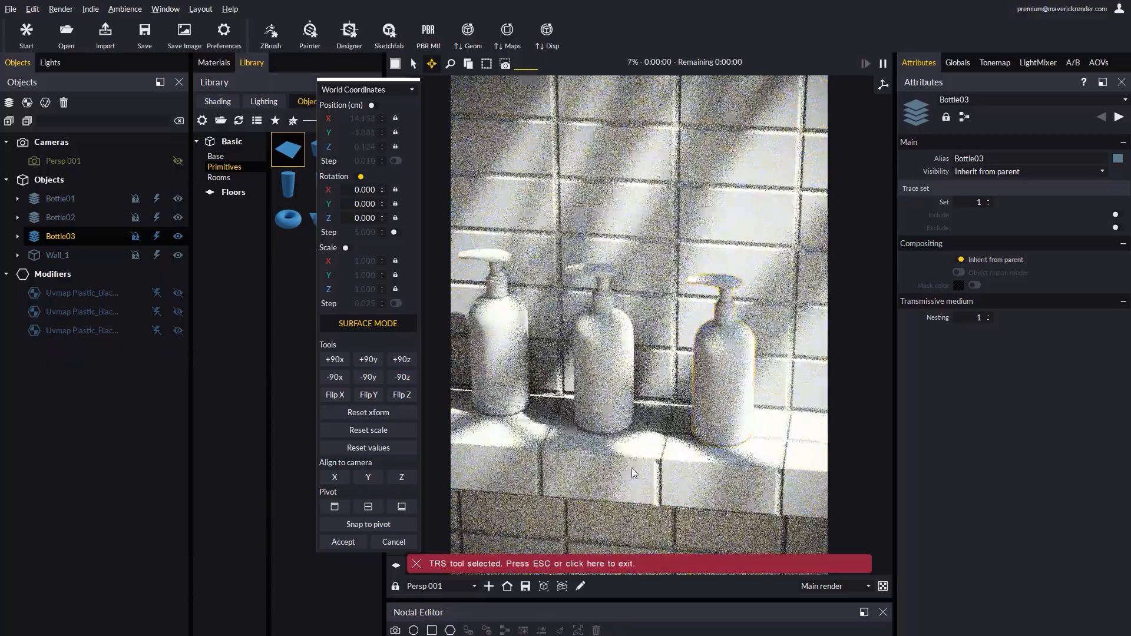
left_click(507, 587)
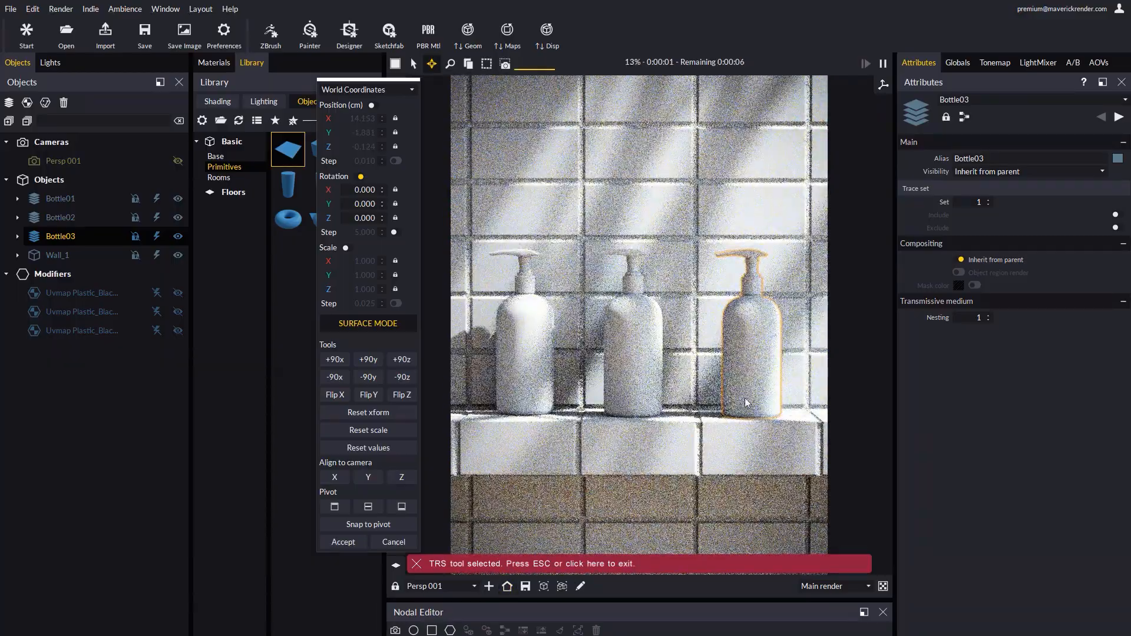
left_click_drag(746, 418, 733, 417)
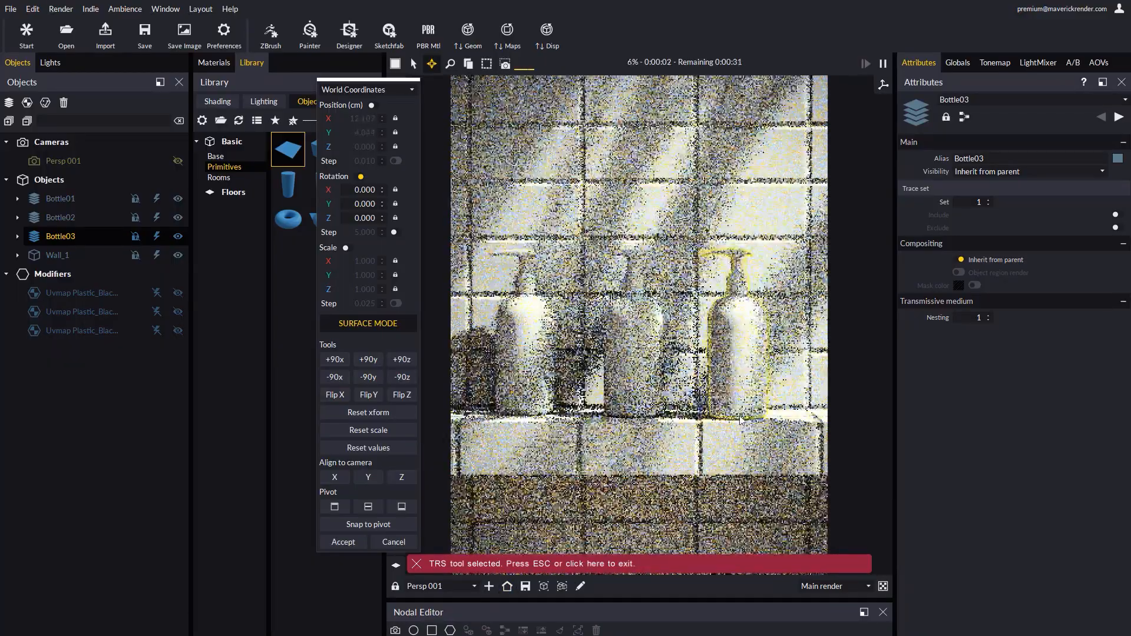